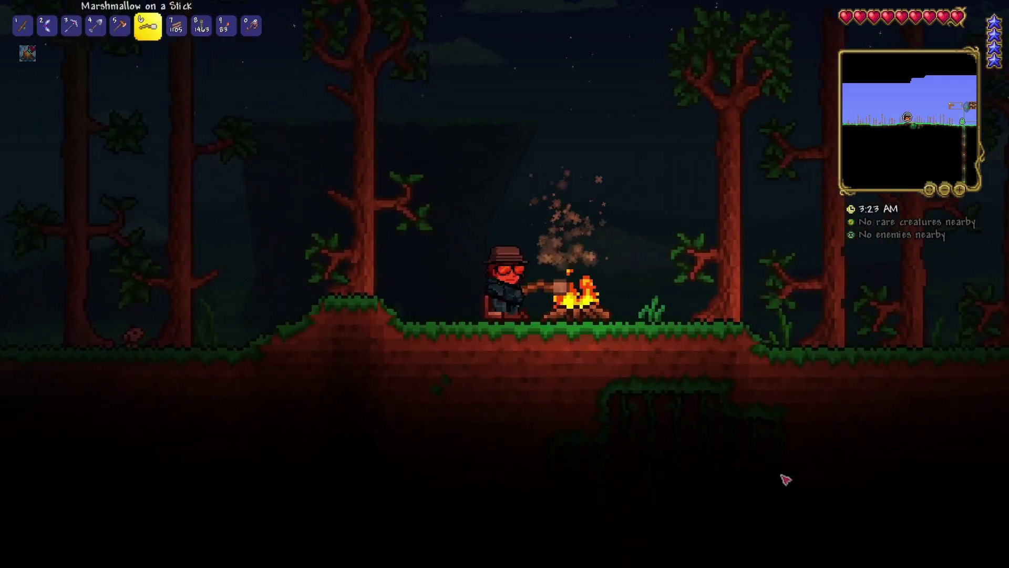
key(equal)
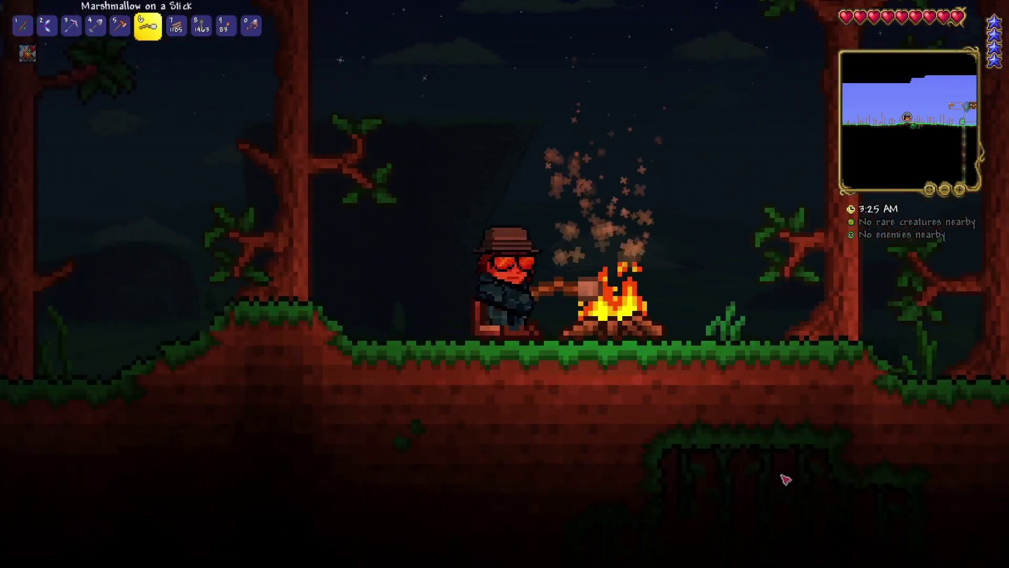
Zoom in, equip the Quick Copper Axe from hotbar slot 5, and walk right past the campfire
key(a)
key(5)
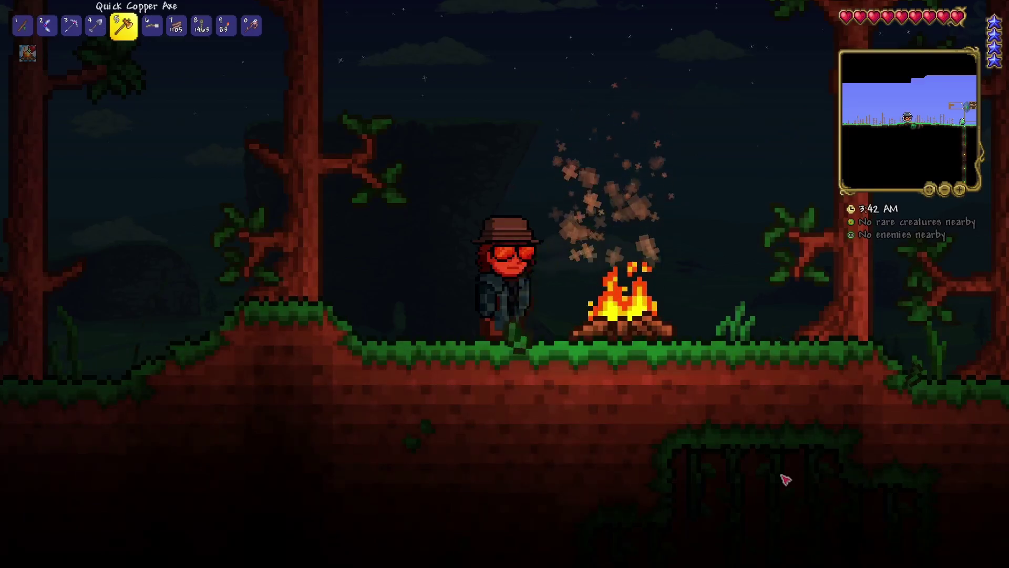
key(d)
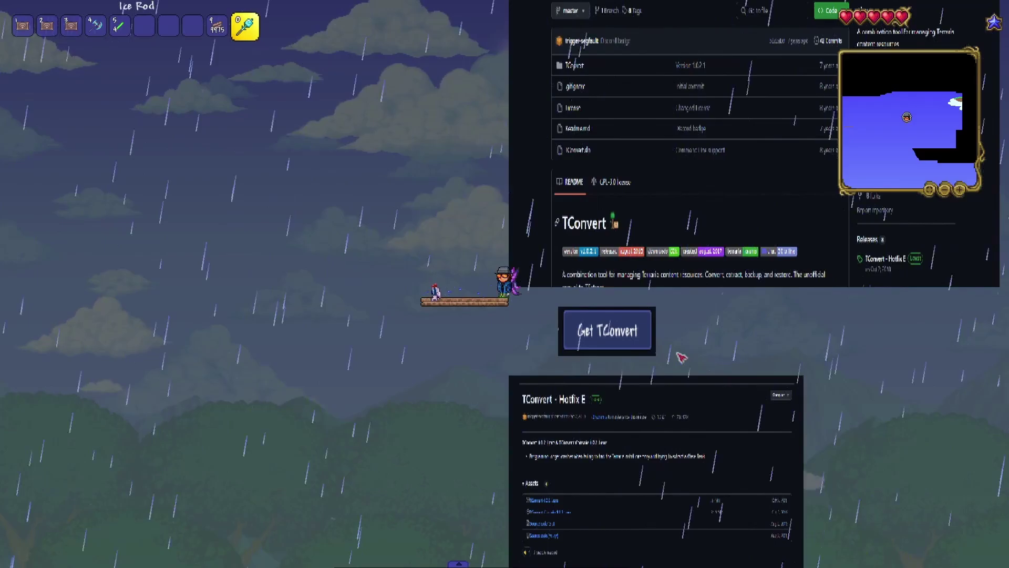
key(space)
key(d)
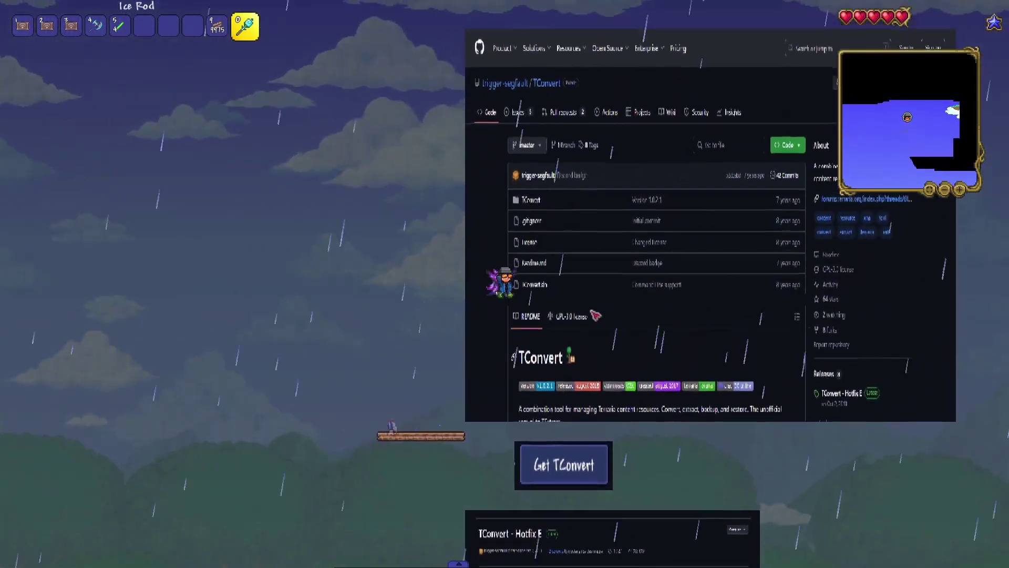
key(a)
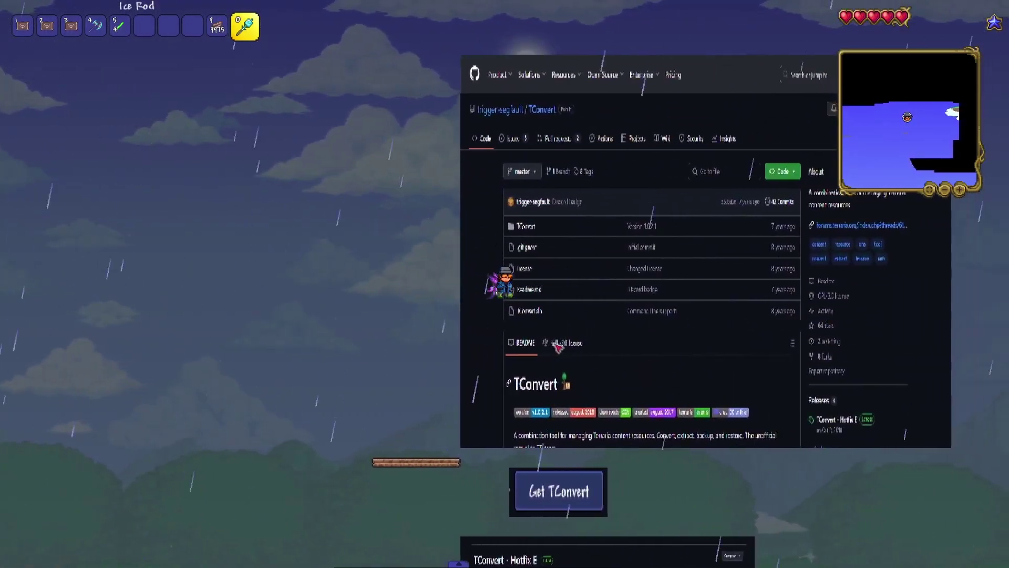
key(d)
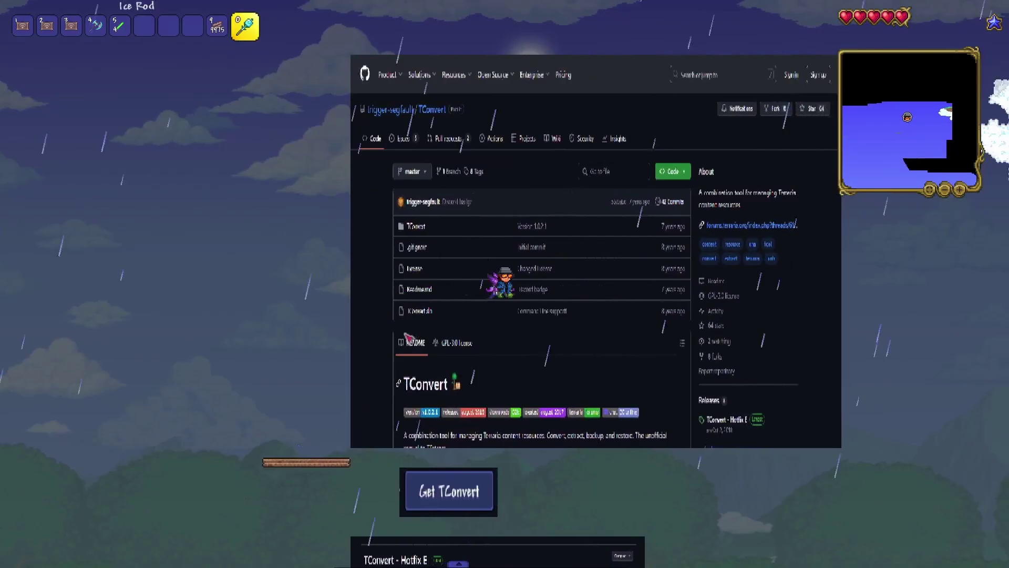
key(a)
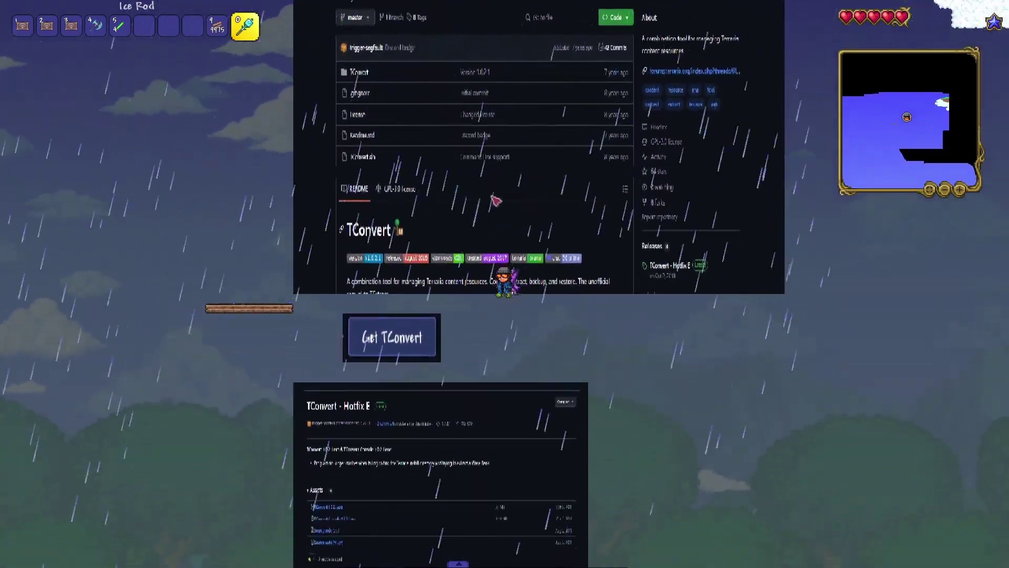
key(a)
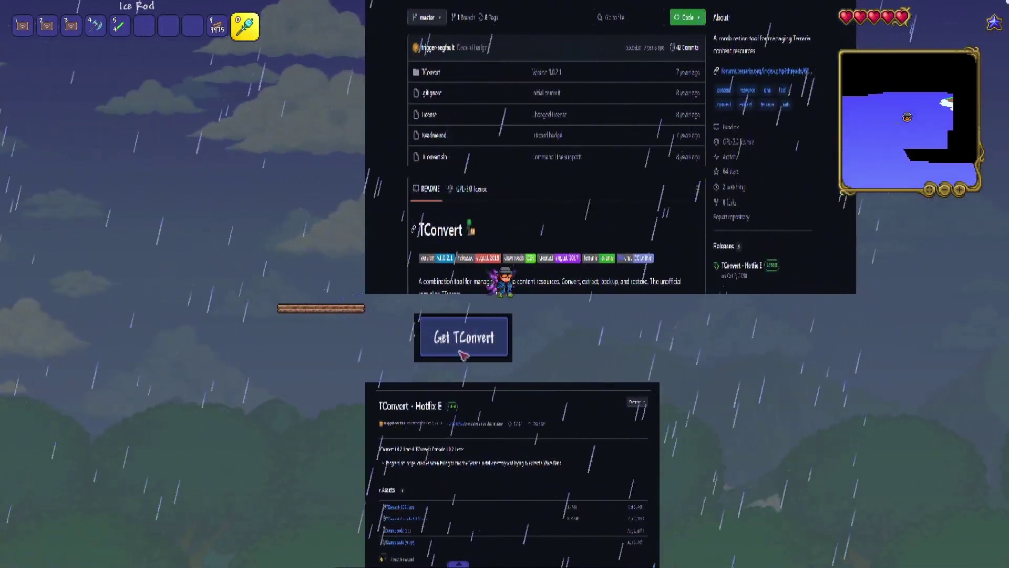
key(a)
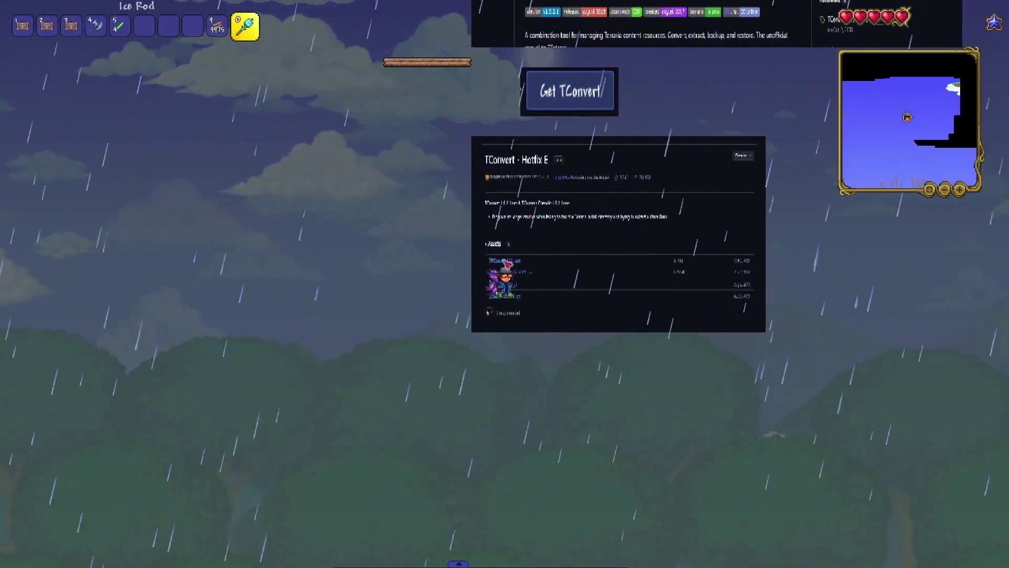
key(a)
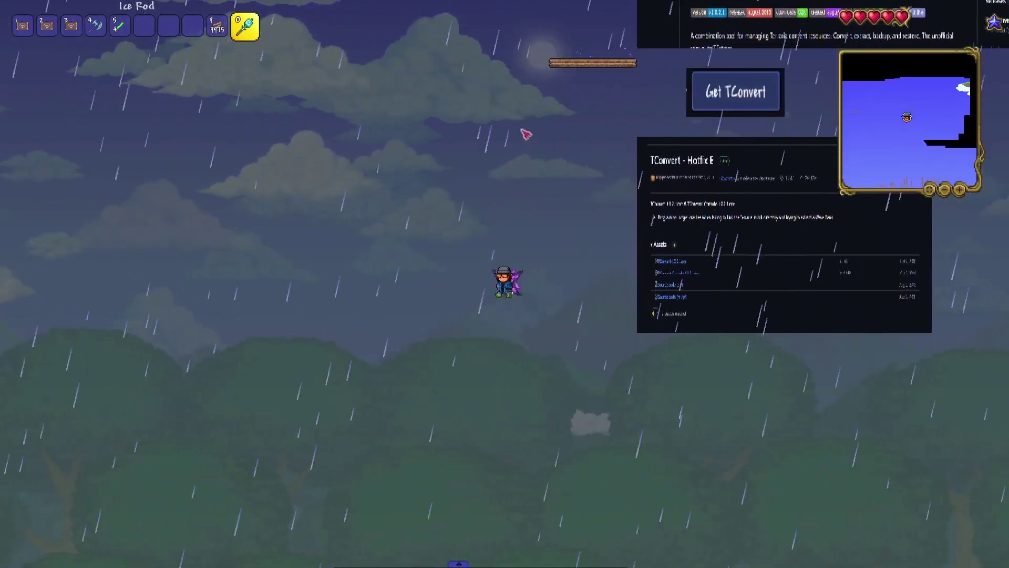
key(space)
key(d)
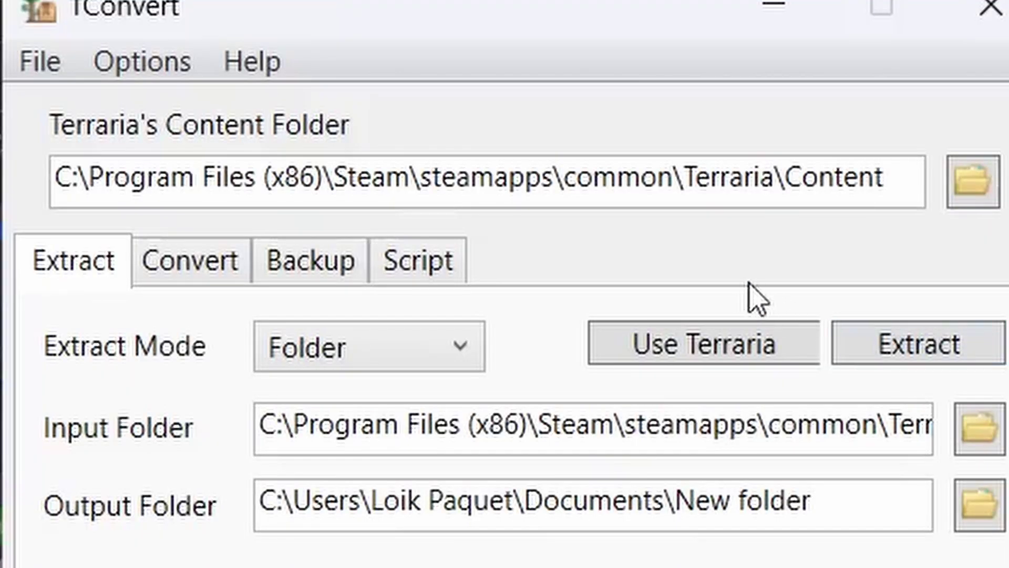
Extract Terraria's Content folder to Documents › New folder and highlight the output folder path
click(97, 265)
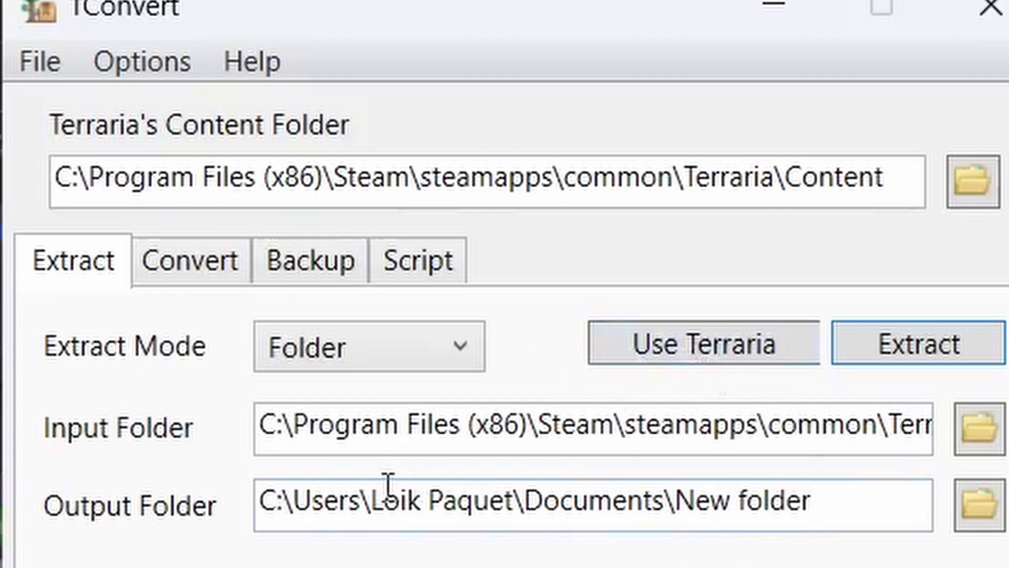
drag(263, 516, 812, 508)
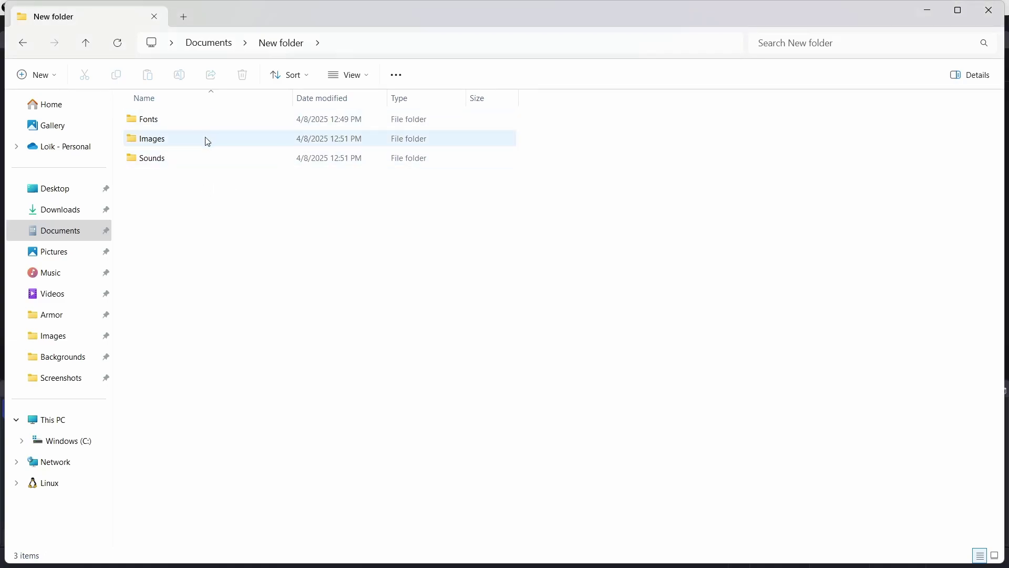
Open the extracted Images folder and browse its 12,710 sprite files, returning to the top
mouse_move(208, 141)
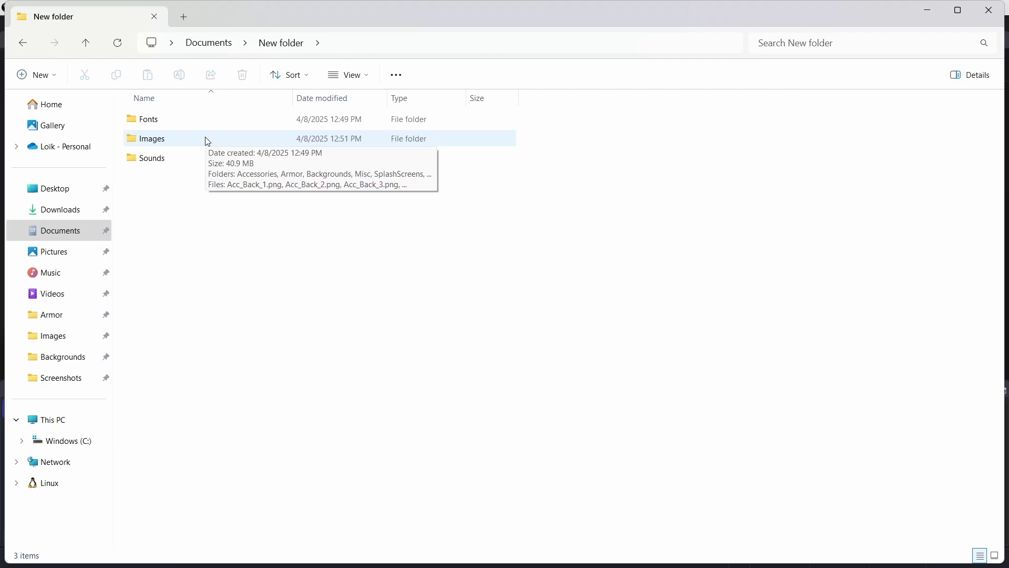
double_click(208, 142)
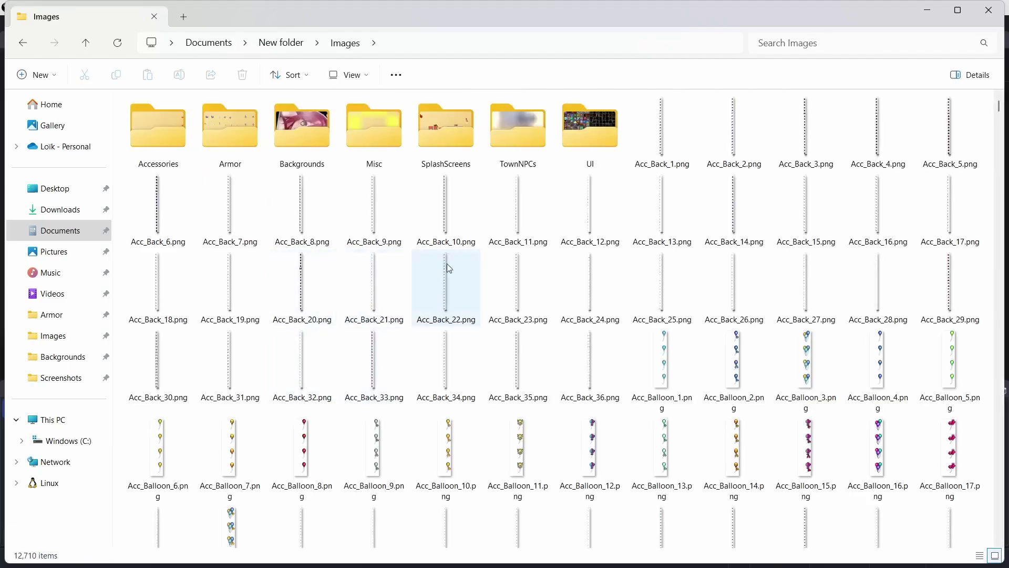
scroll(447, 264, down, 20)
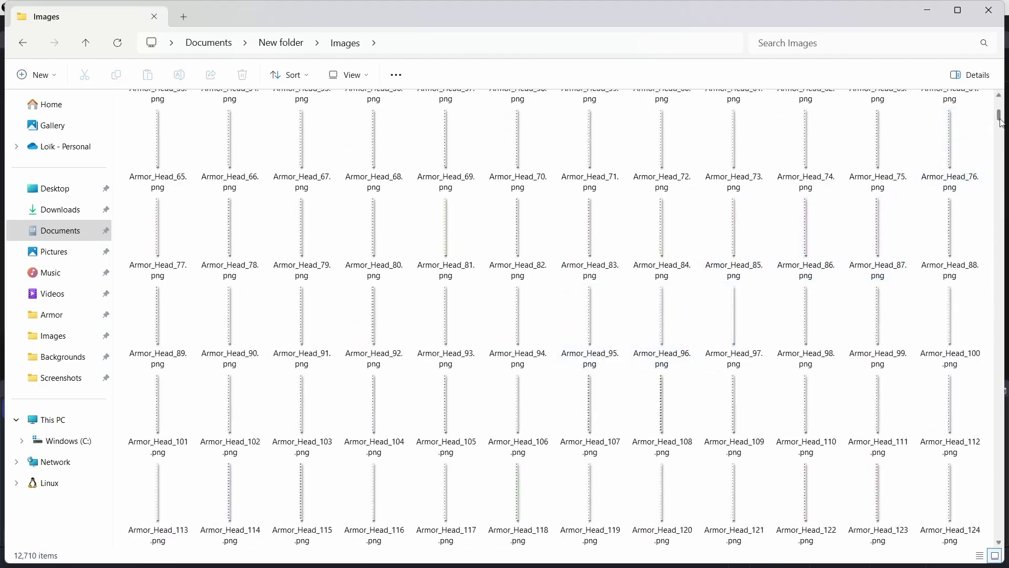
drag(1002, 123, 1004, 225)
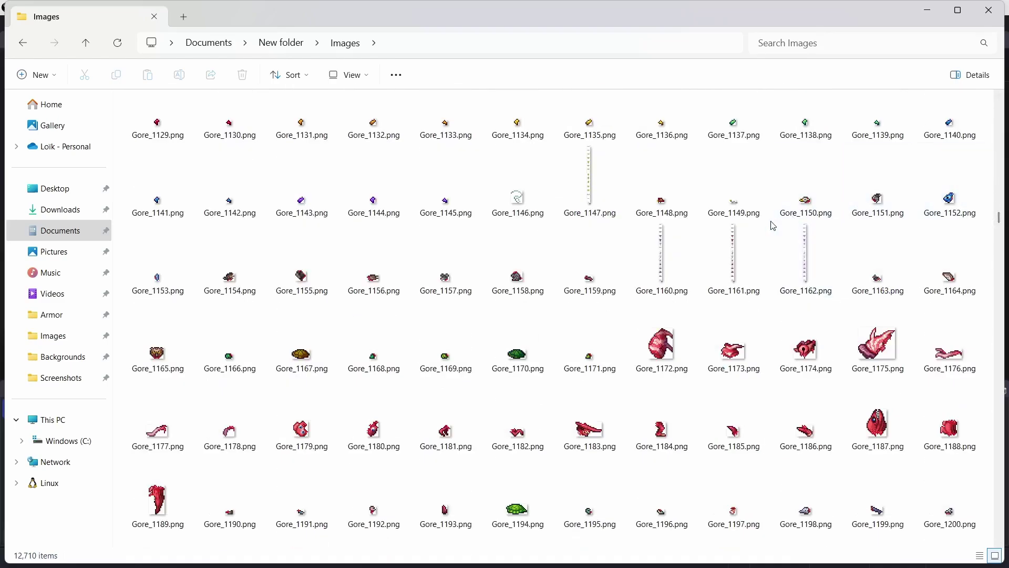
scroll(766, 225, down, 5)
click(782, 42)
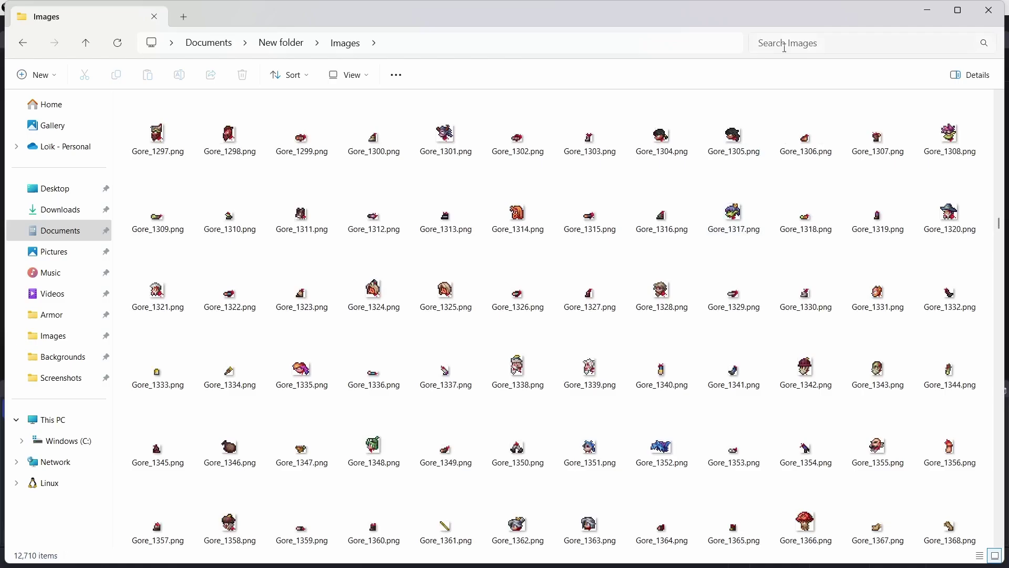
drag(1001, 225, 1000, 103)
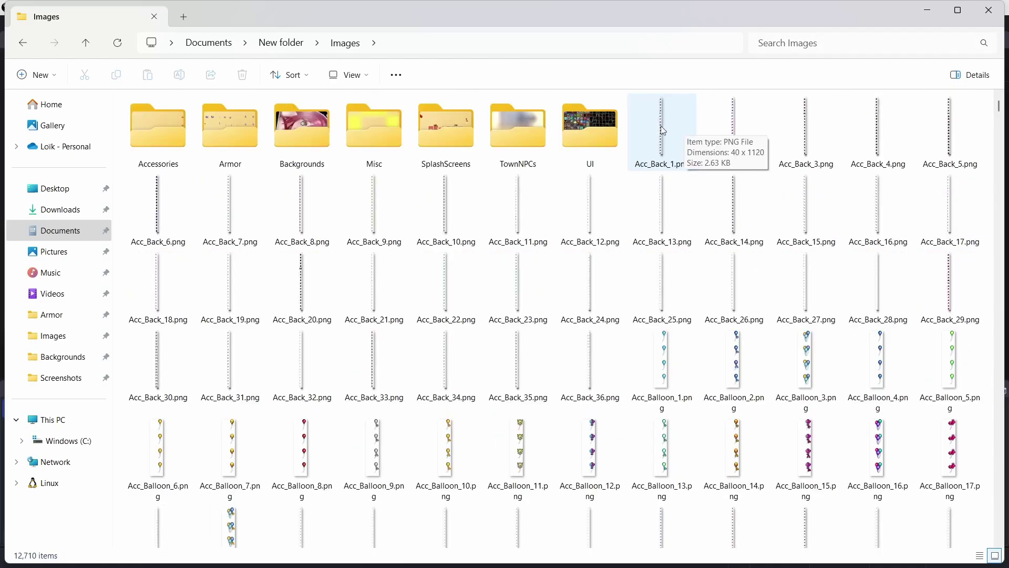
Open the Armor folder, scroll to the end of its sprite sheets, and jump back to the top
double_click(229, 137)
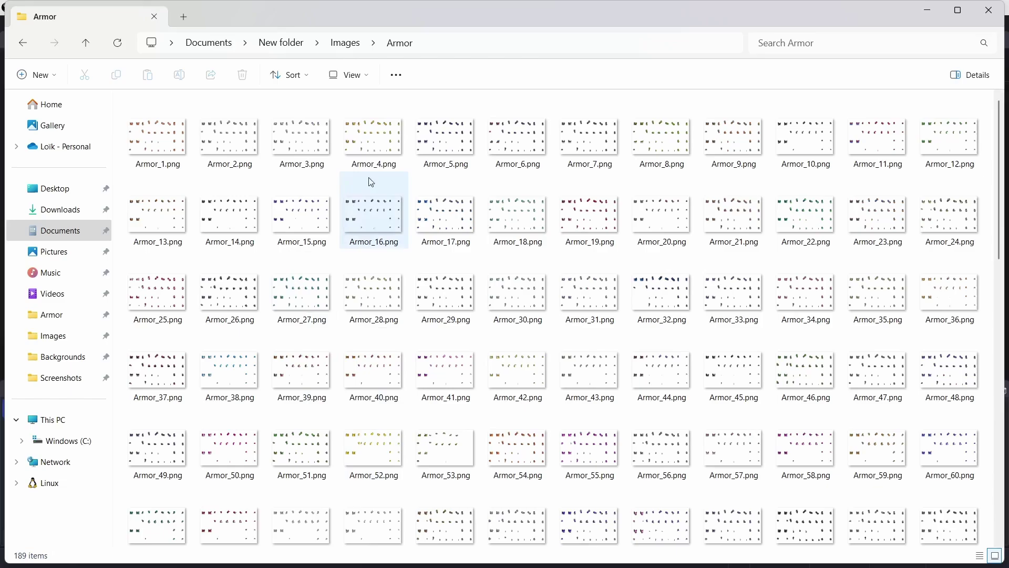
scroll(372, 182, down, 15)
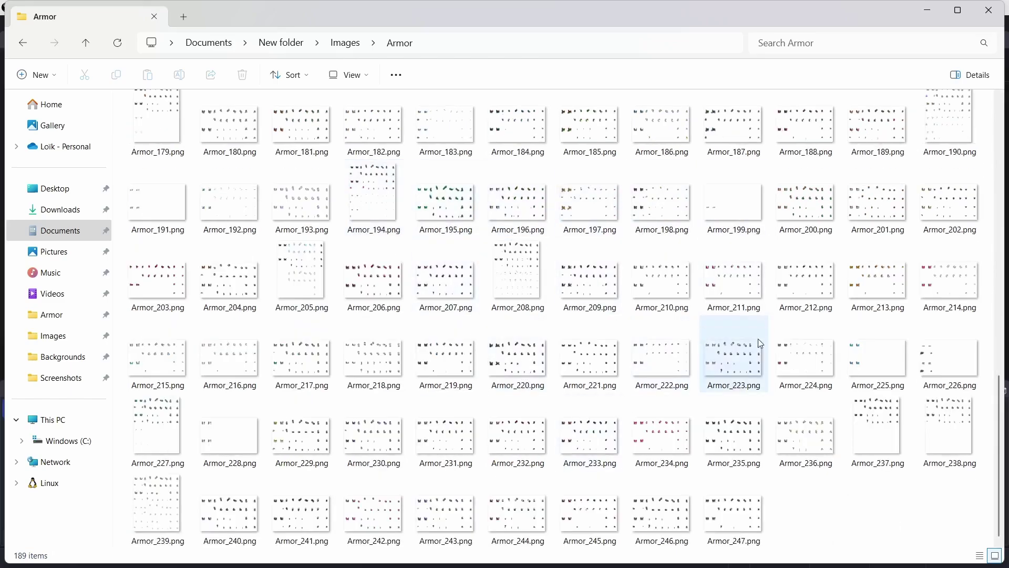
key(Home)
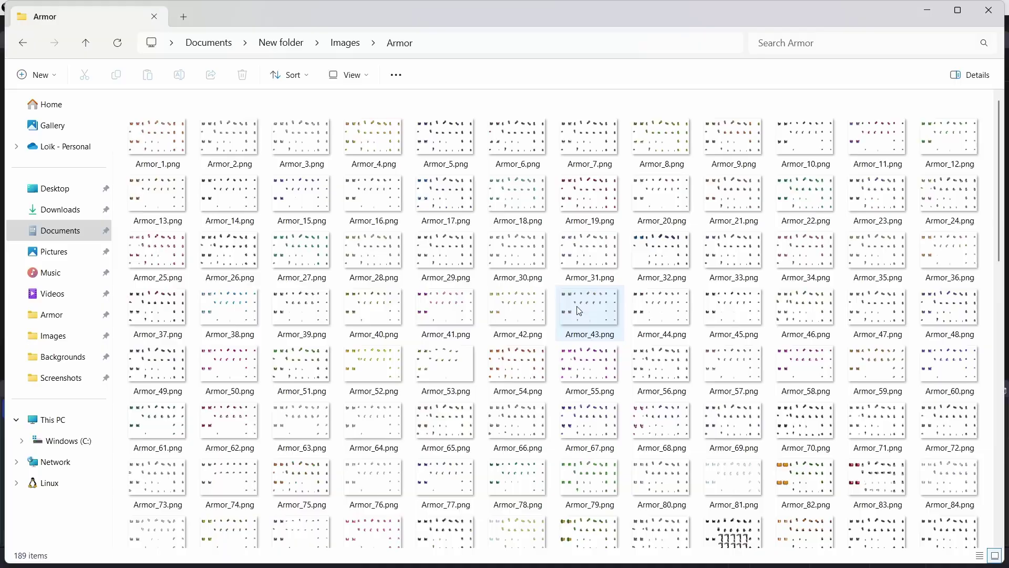
key(alt+Tab)
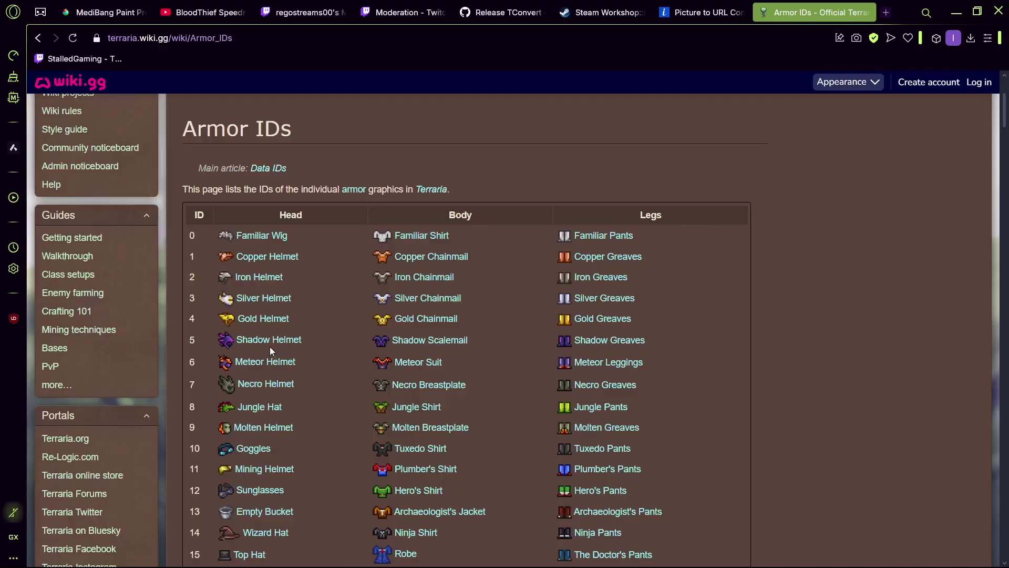
drag(183, 131, 294, 138)
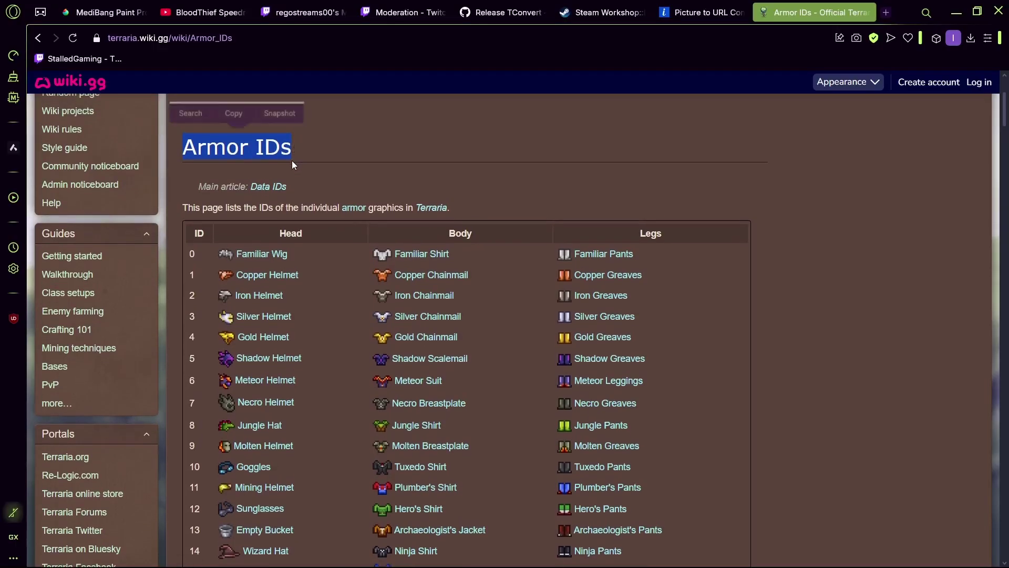
key(ctrl+c)
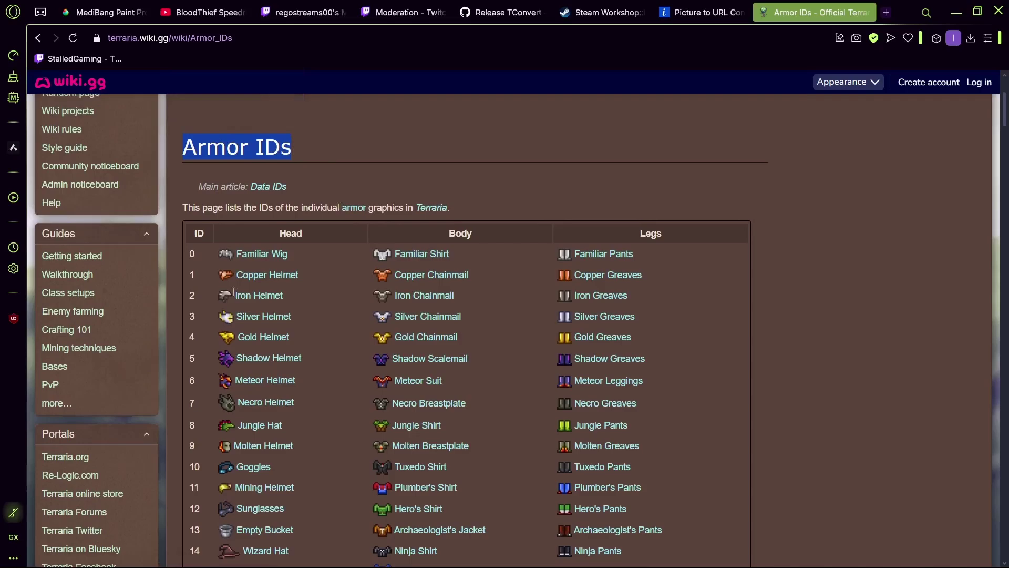
drag(223, 241, 342, 235)
drag(591, 239, 633, 256)
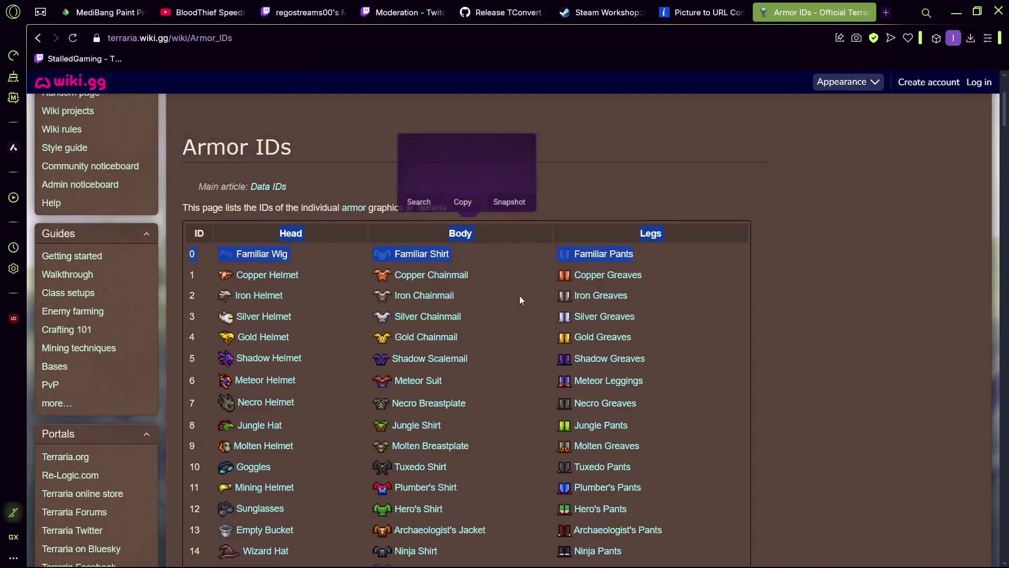
scroll(475, 402, down, 4)
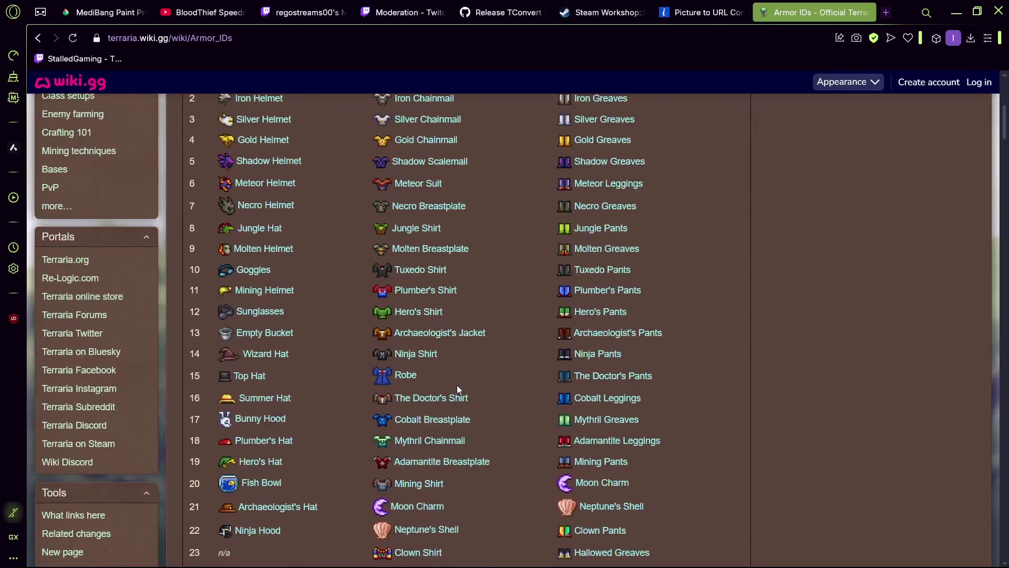
scroll(458, 389, down, 4)
scroll(457, 389, down, 3)
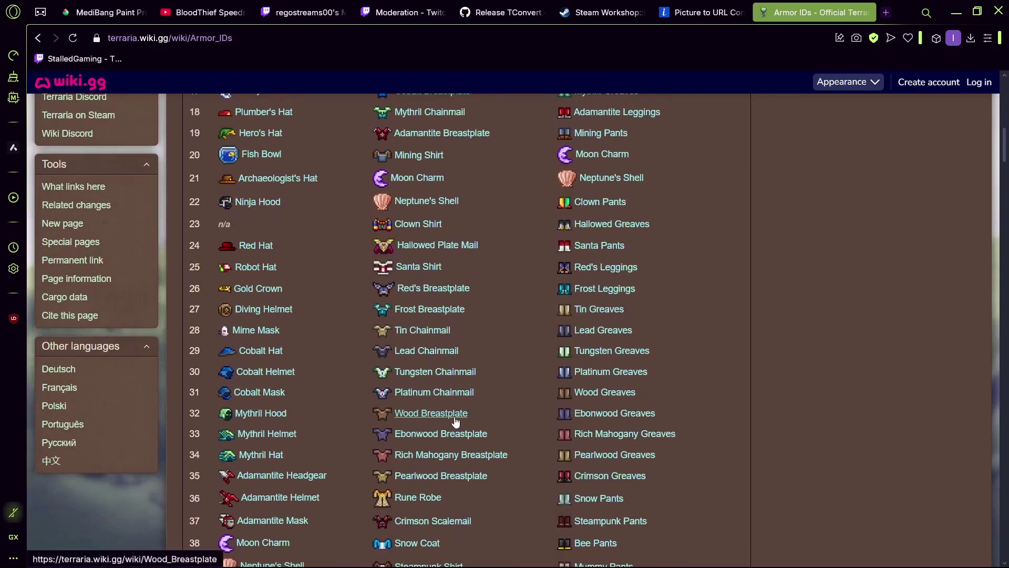
shift+click(185, 414)
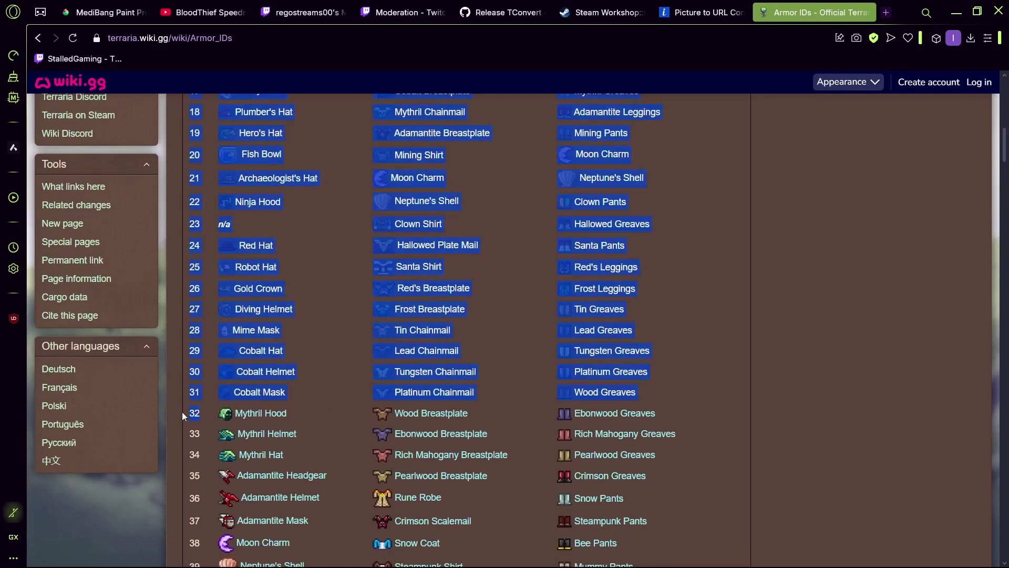
shift+click(200, 410)
key(alt+Tab)
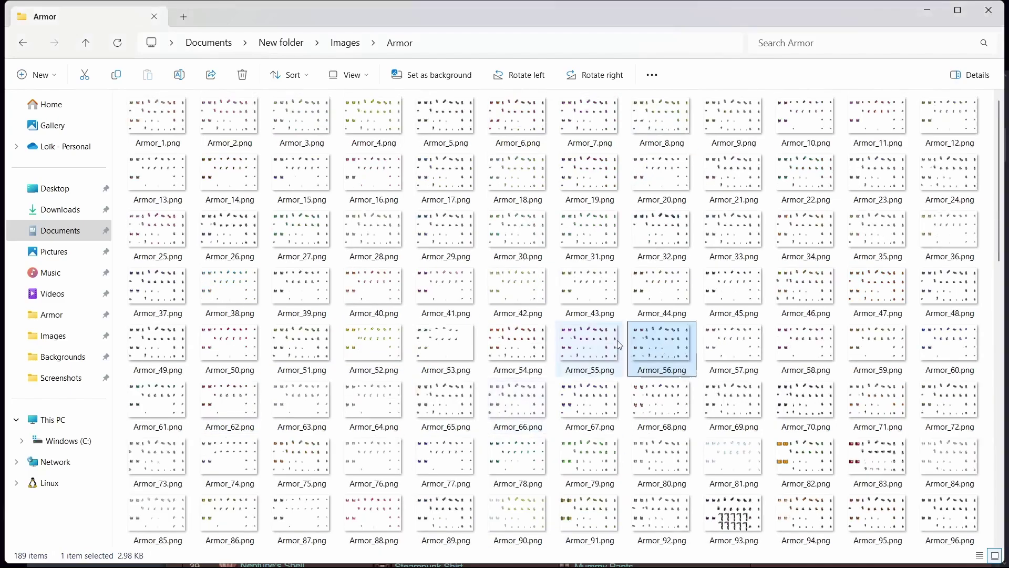
Preview Armor_32.png, then check the wiki's armor IDs table to count the IDs
double_click(665, 245)
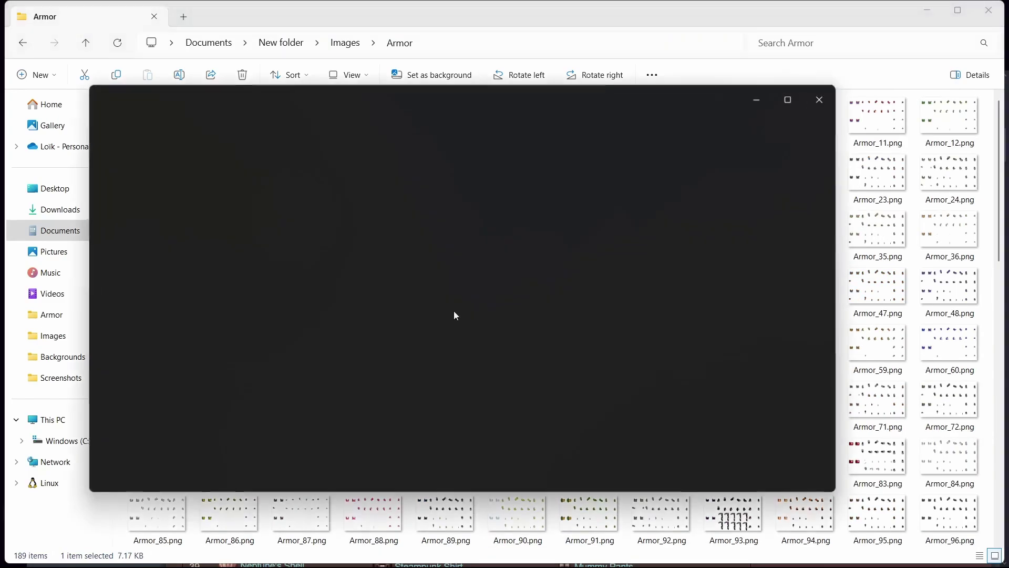
scroll(419, 278, up, 4)
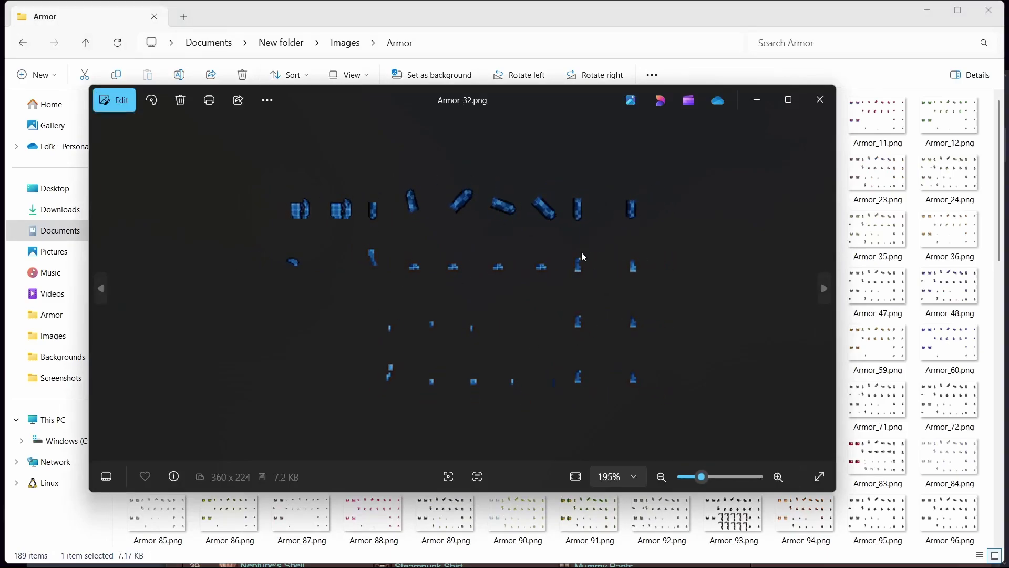
click(819, 101)
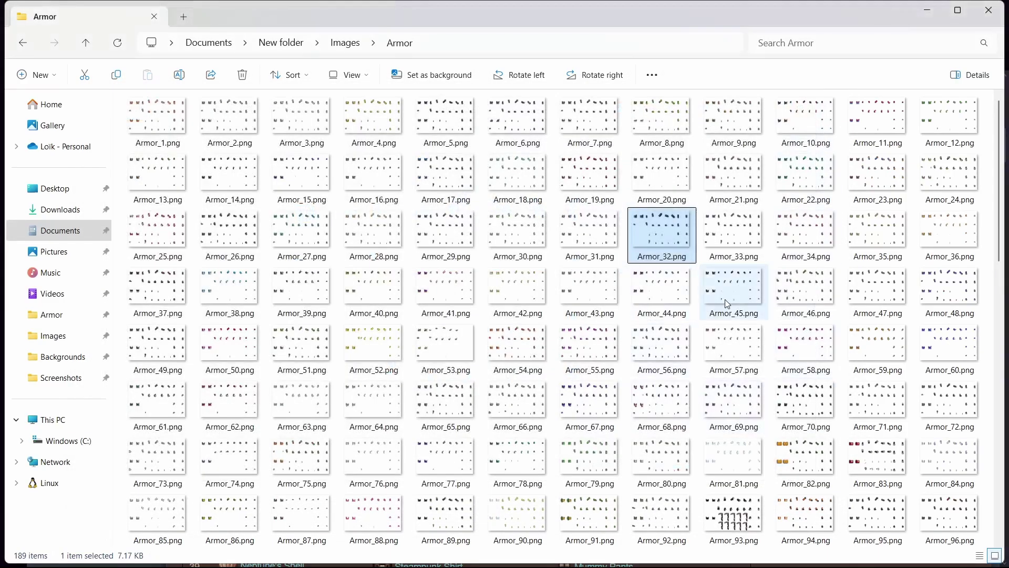
key(alt+Tab)
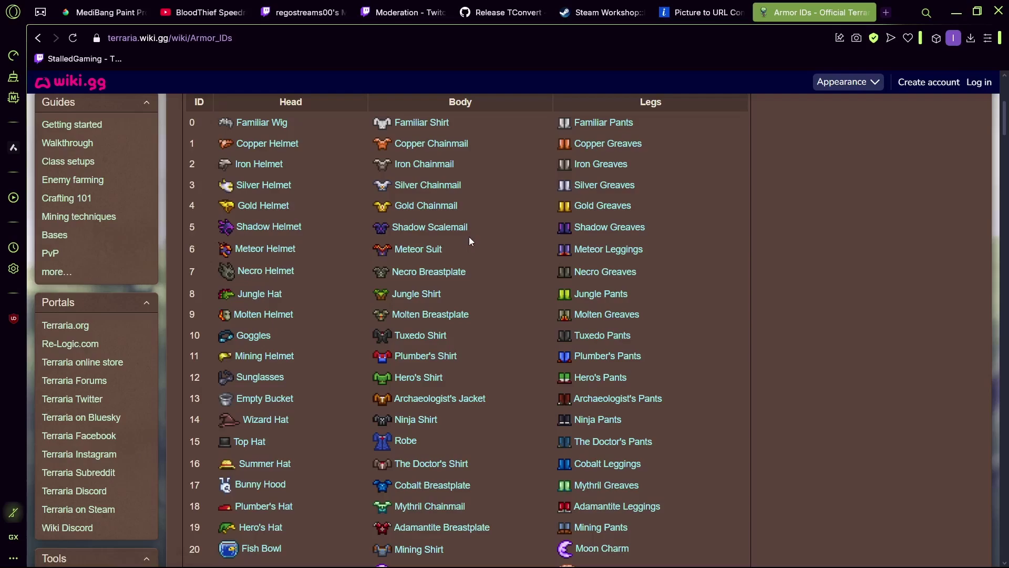
drag(221, 122, 198, 205)
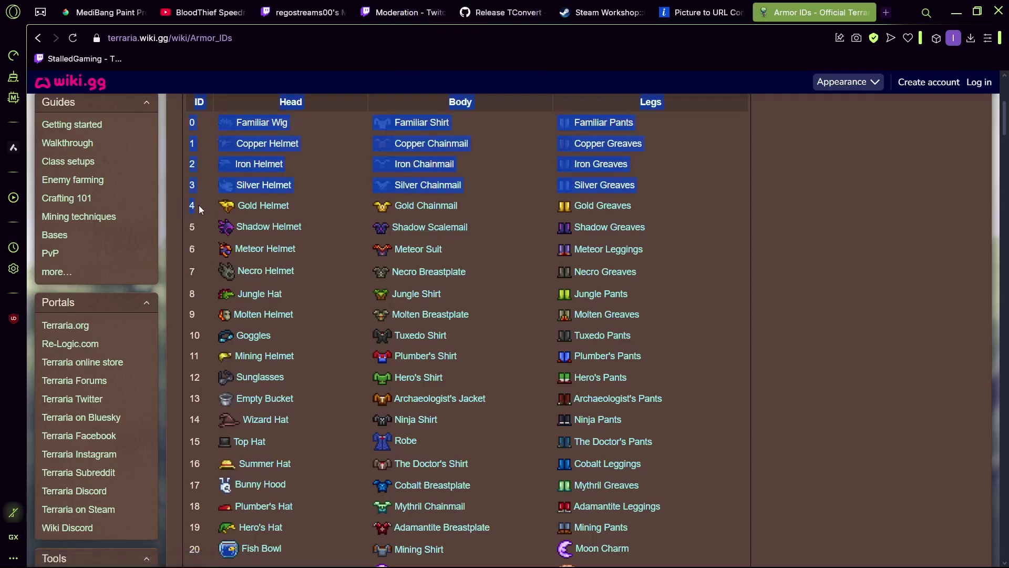
click(199, 205)
Pick out Armor_4.png as the gold armor sheet in File Explorer and switch to LibreSprite
key(alt+Tab)
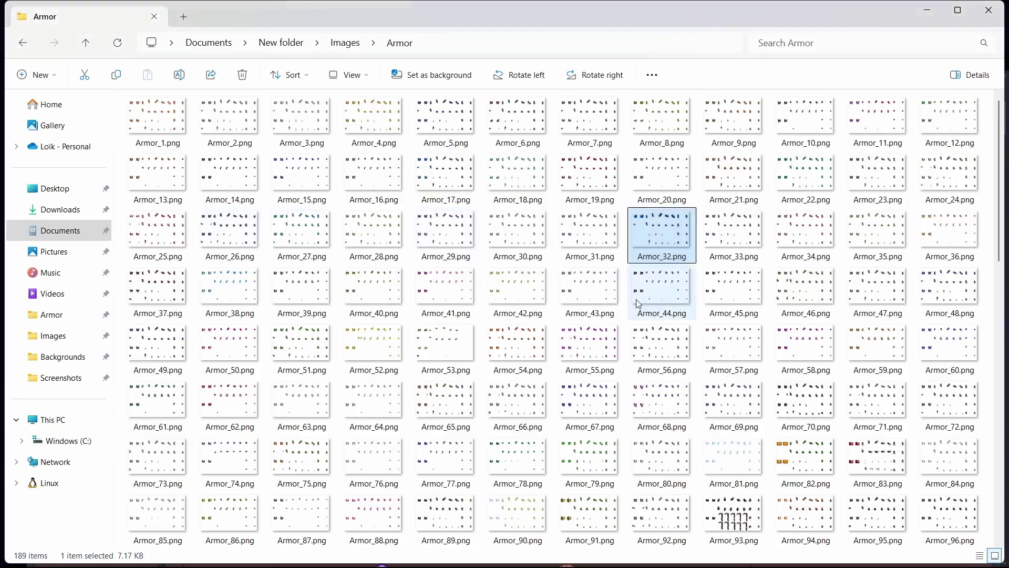
click(346, 128)
right_click(388, 126)
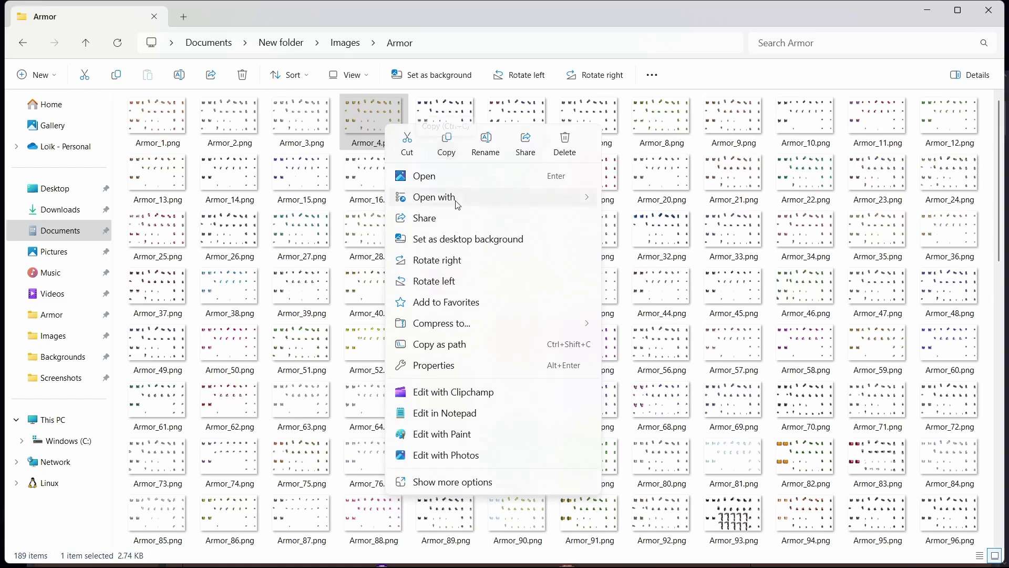
key(alt+Tab)
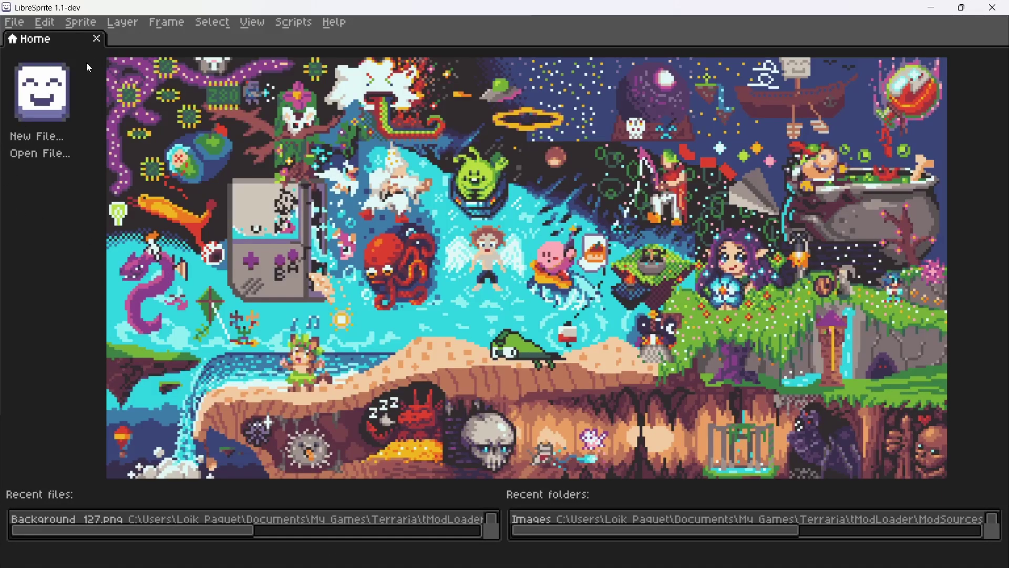
In the Open File dialog, navigate to Documents › New folder › Images
click(32, 164)
click(253, 84)
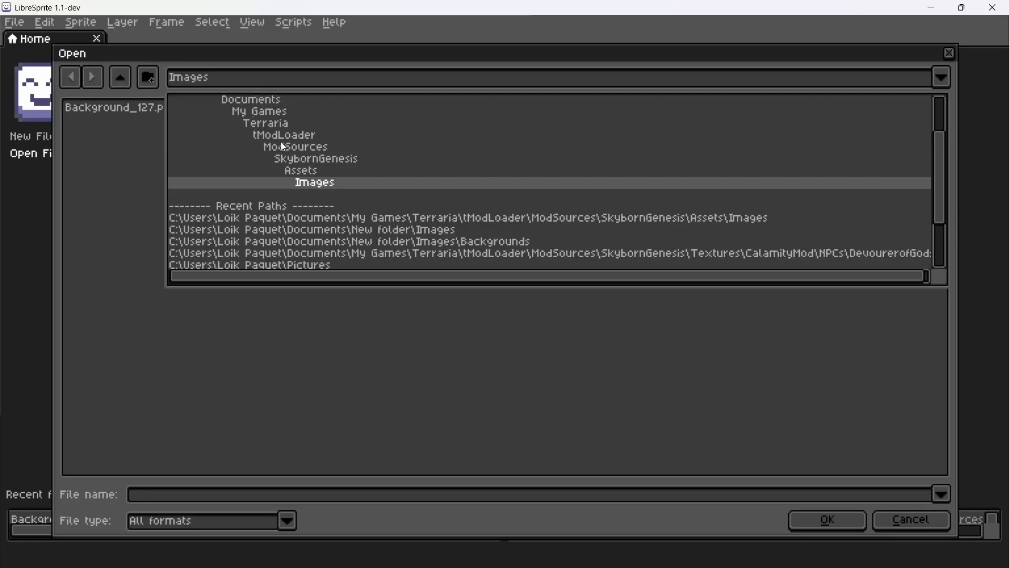
click(263, 124)
click(228, 83)
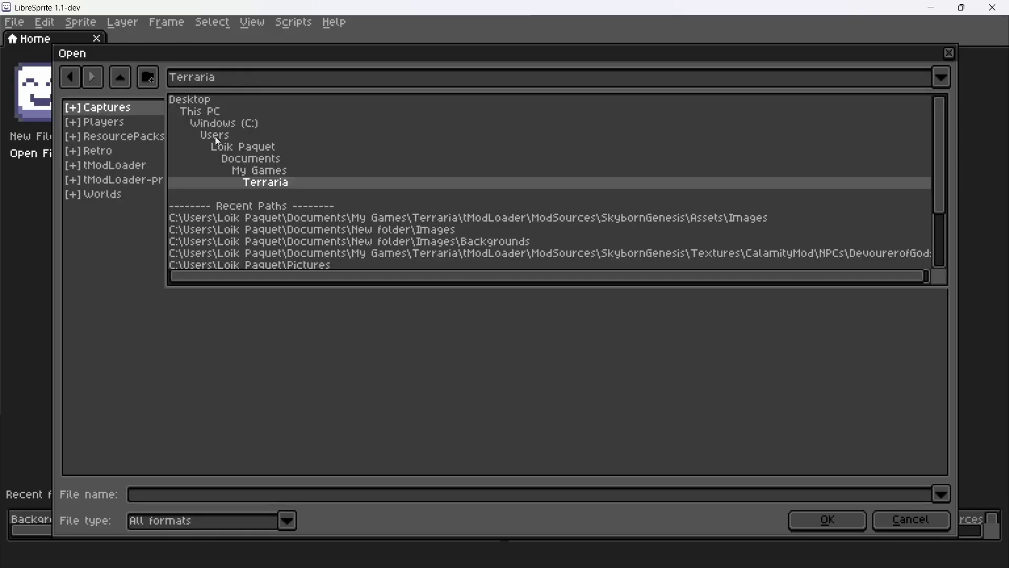
click(247, 158)
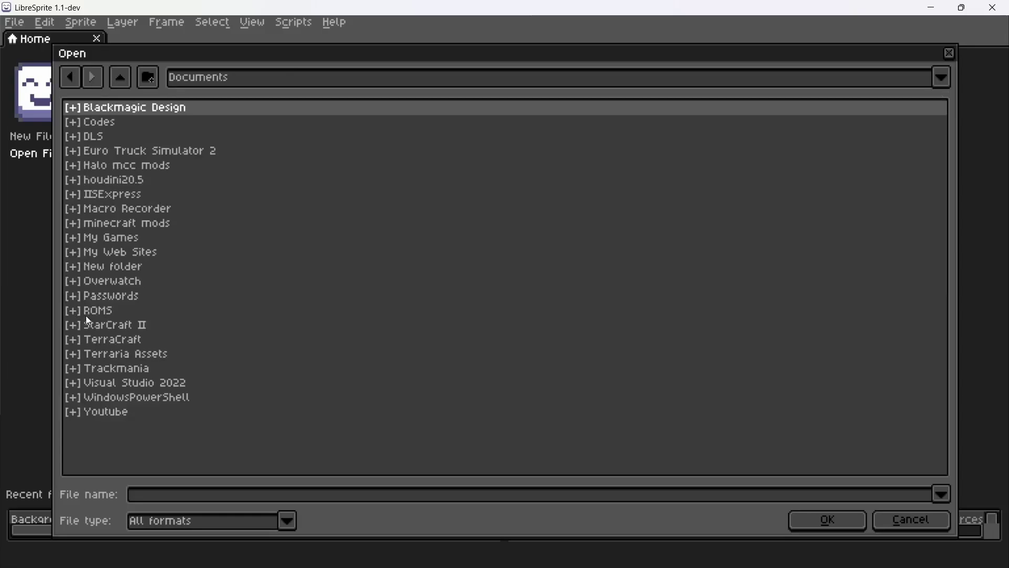
double_click(111, 269)
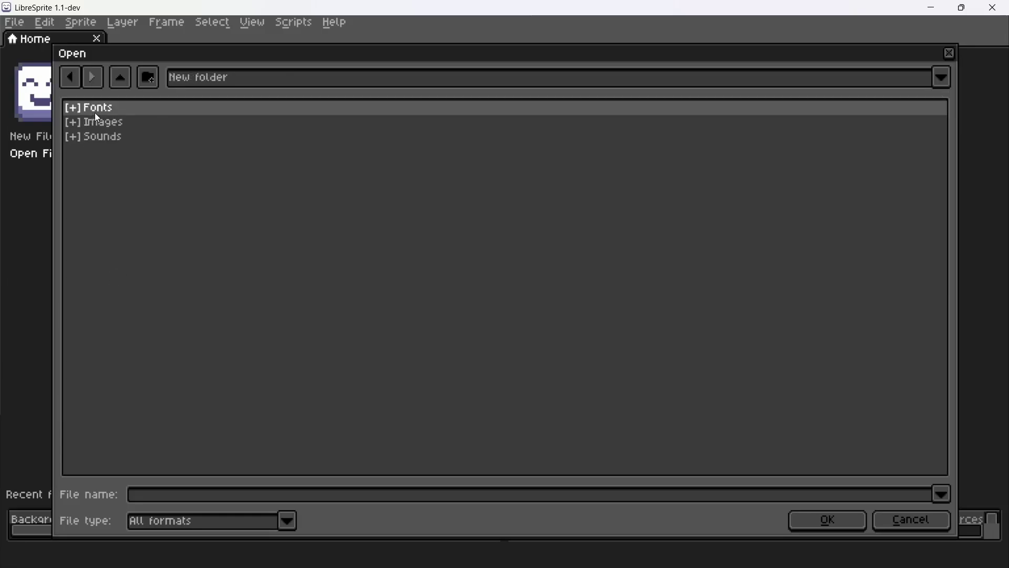
click(112, 122)
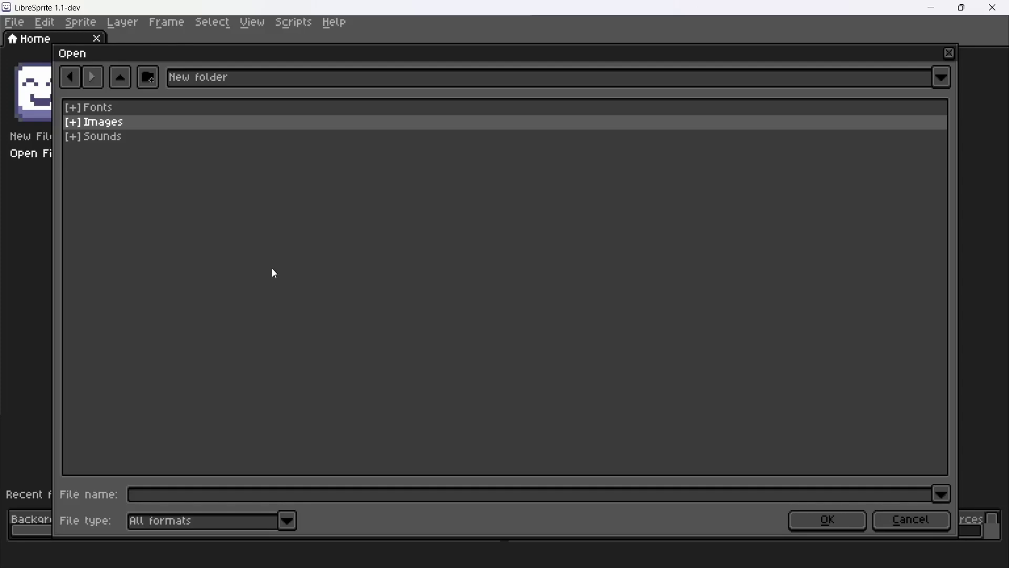
key(Return)
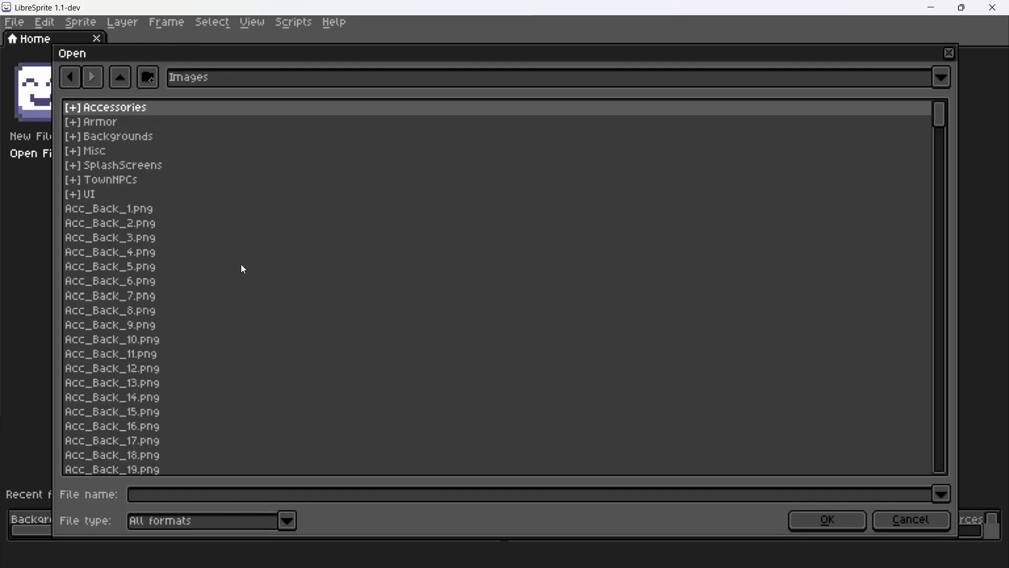
Open Armor_4.png from the Armor folder as a single image, skipping the sequence option
click(92, 138)
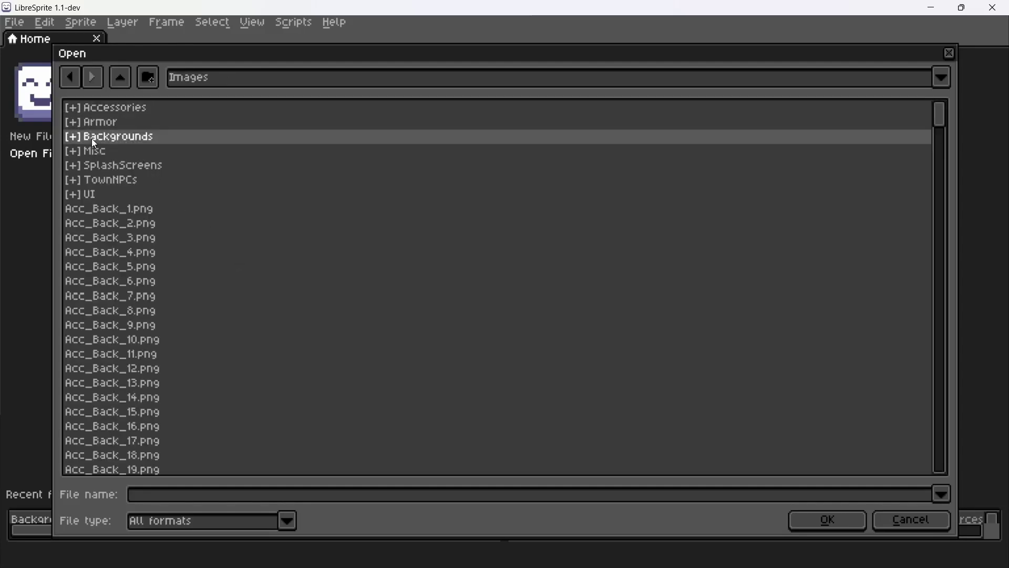
double_click(95, 122)
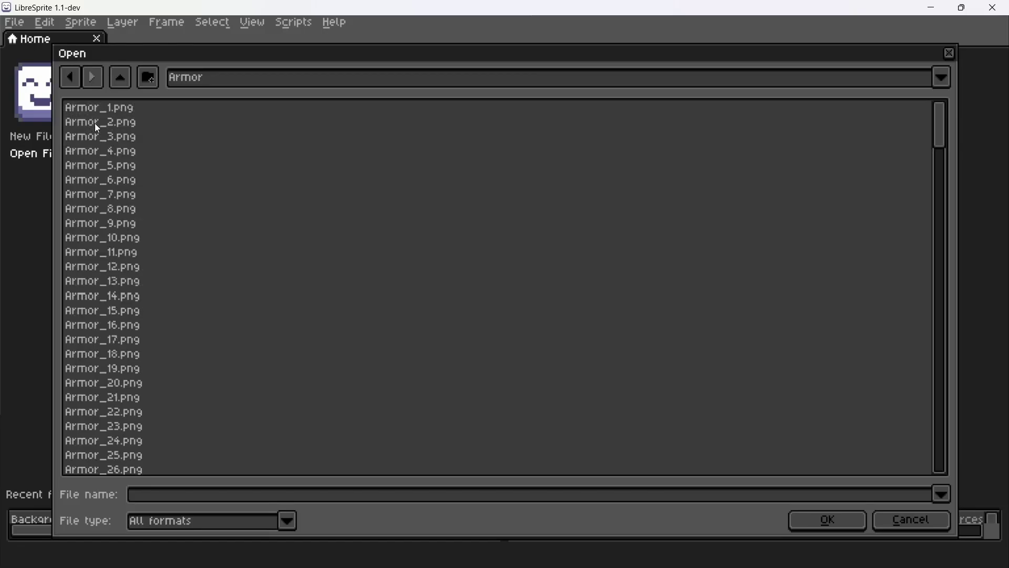
scroll(132, 223, down, 2)
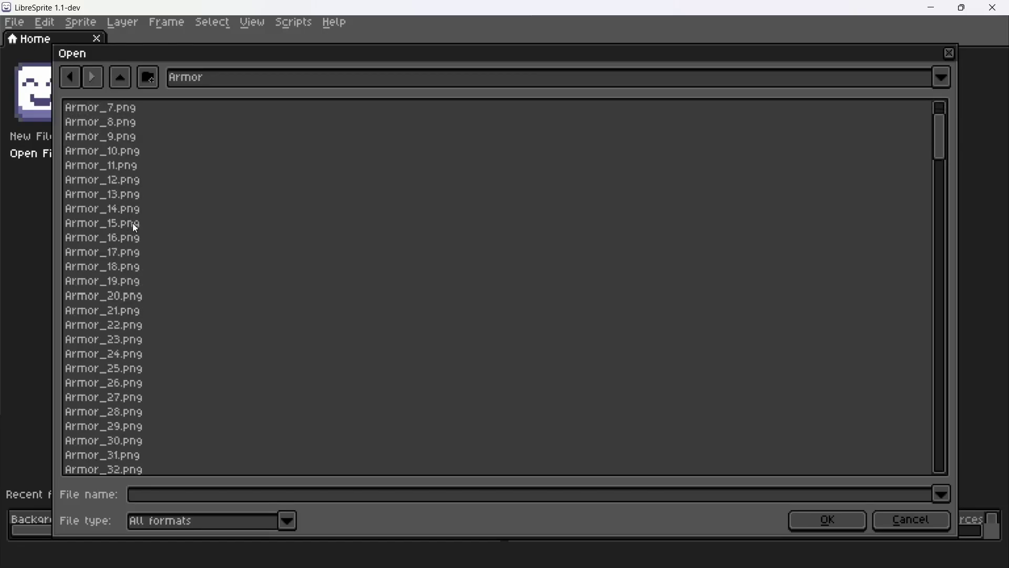
scroll(135, 228, up, 1)
double_click(112, 107)
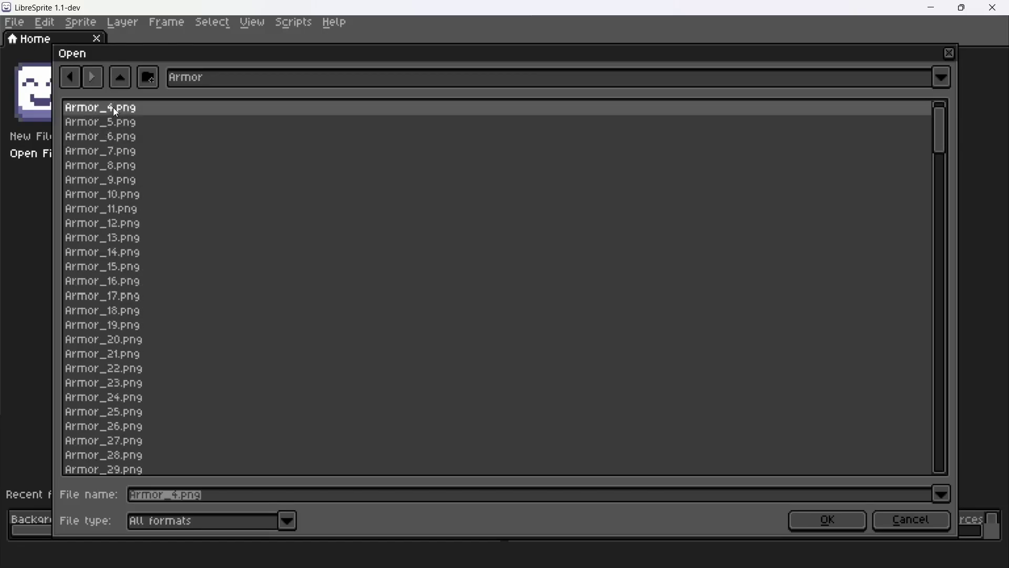
click(535, 330)
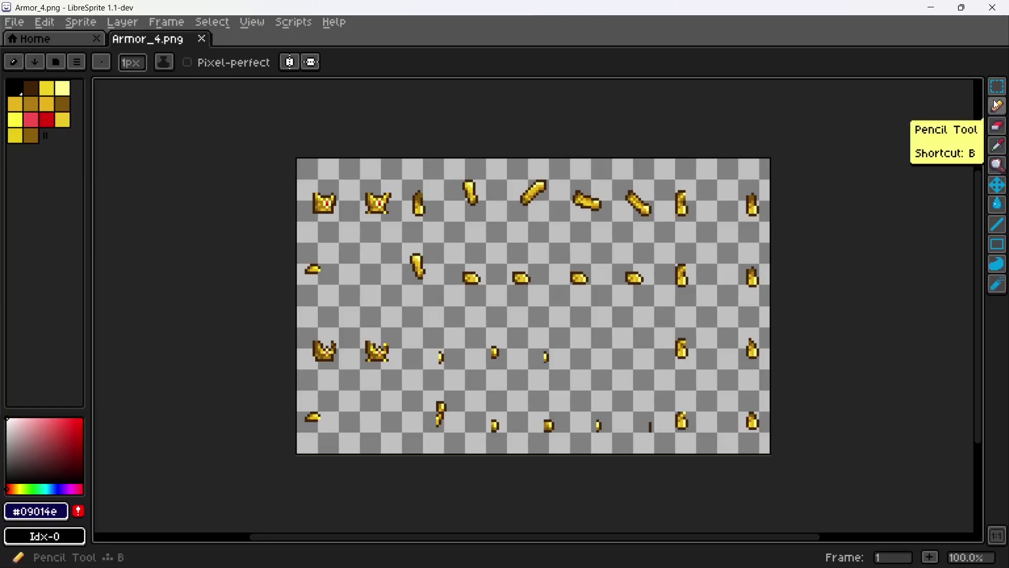
Confirm the 360×224 px size in Sprite › Canvas Size, cancel, and return to Home
click(73, 23)
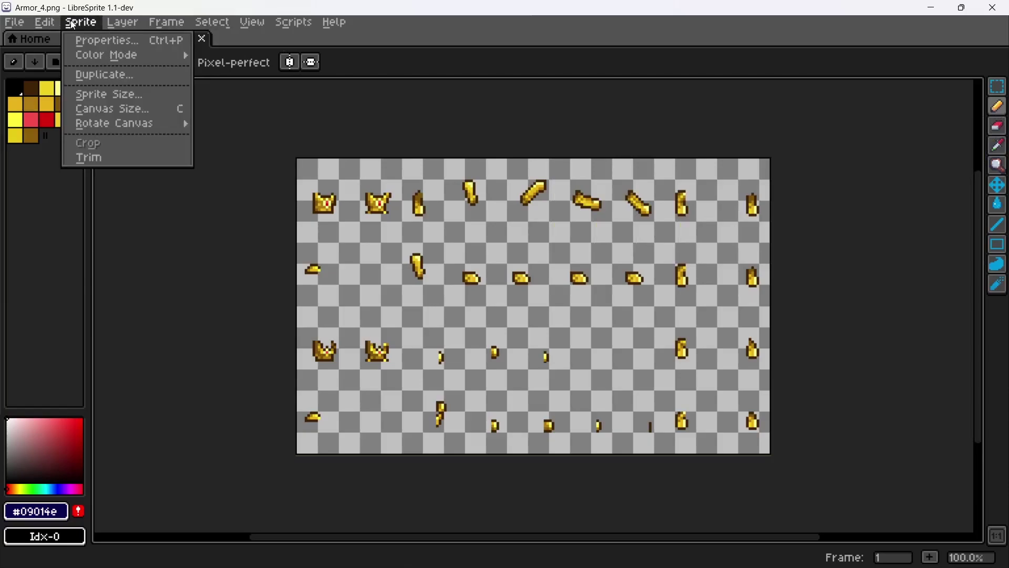
click(114, 110)
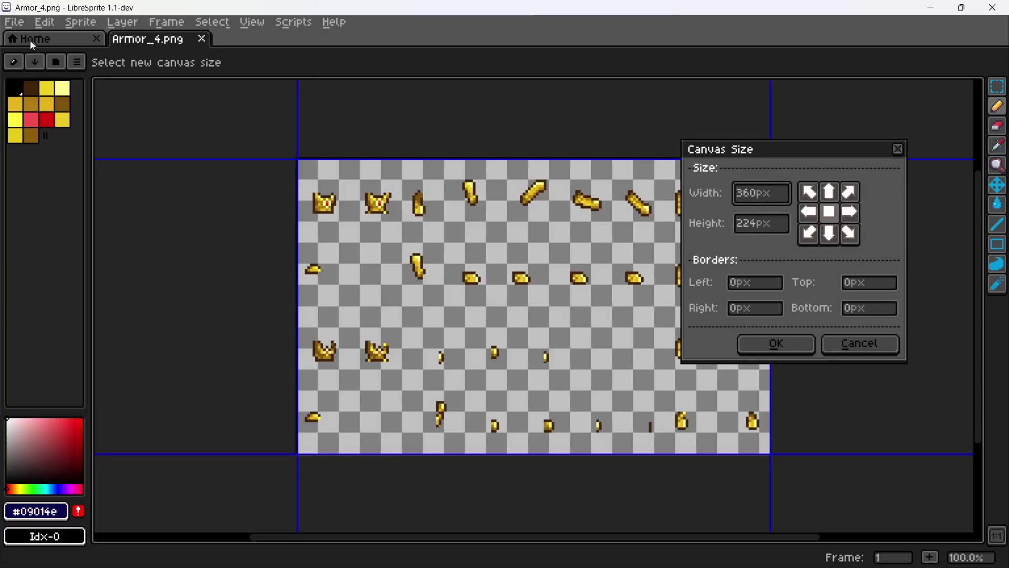
click(900, 151)
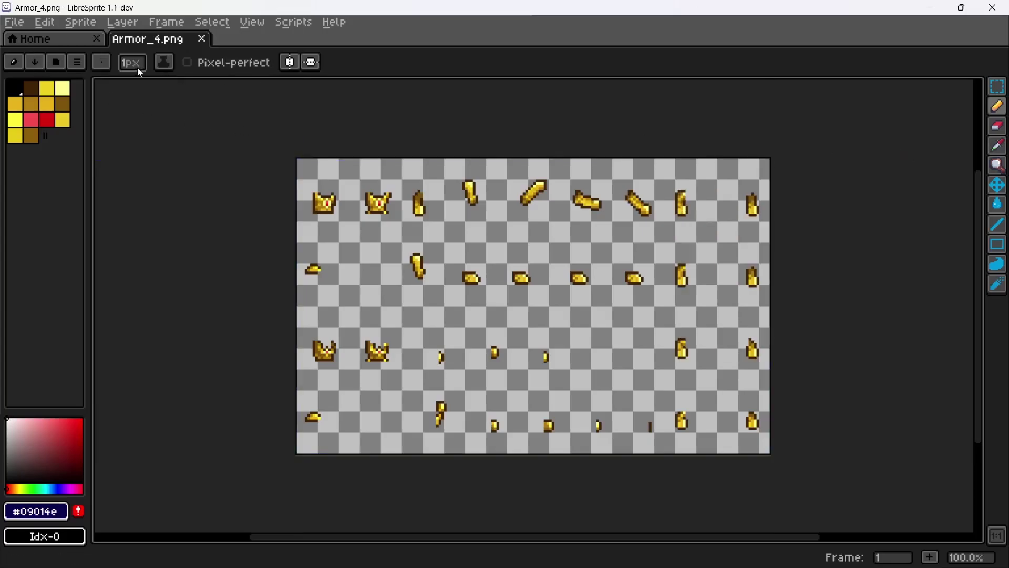
click(33, 35)
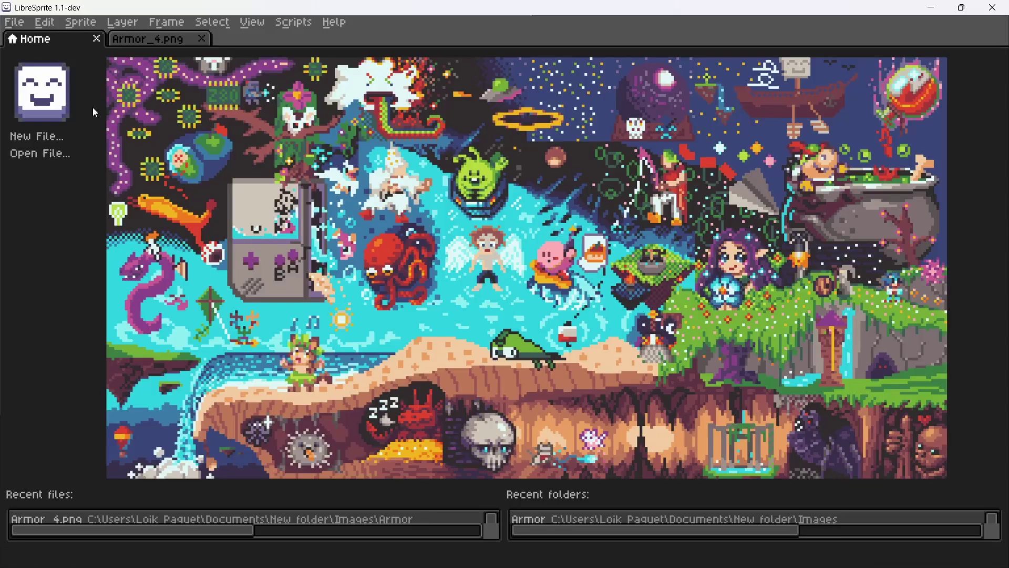
Create a new 360×224 transparent sprite and select the whole Armor_4.png sheet
click(43, 137)
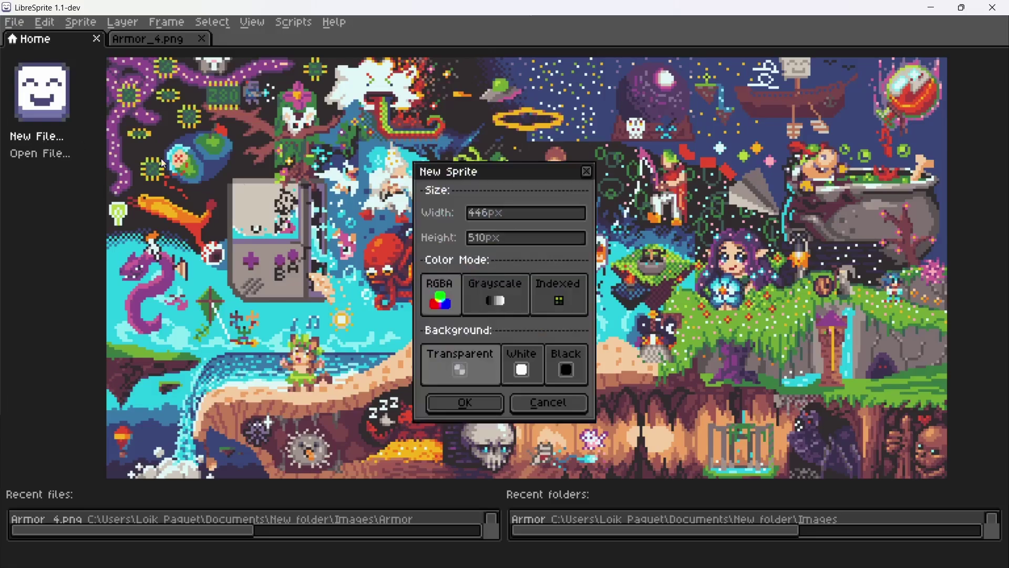
click(451, 409)
key(ctrl+shift+Tab)
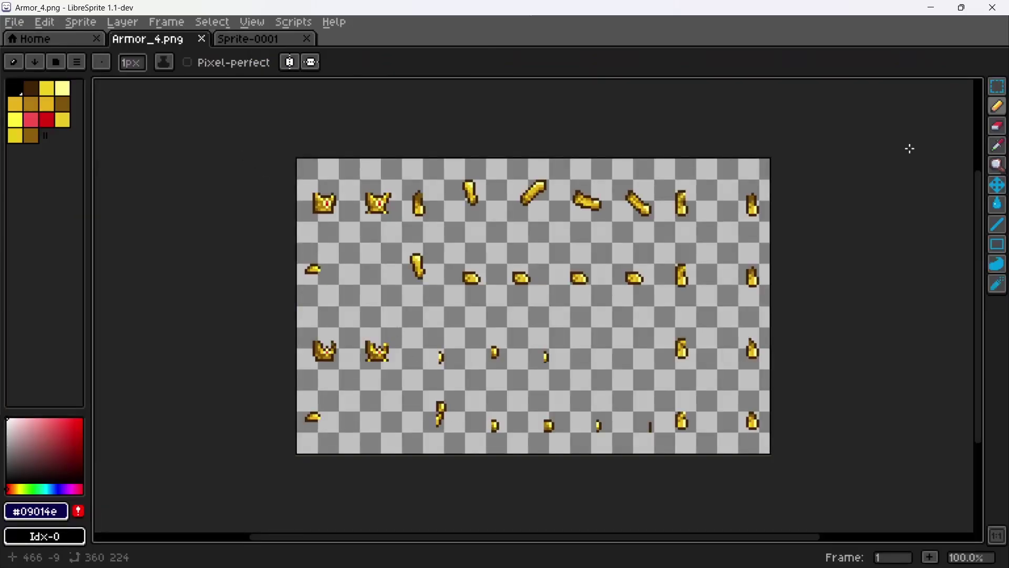
click(999, 93)
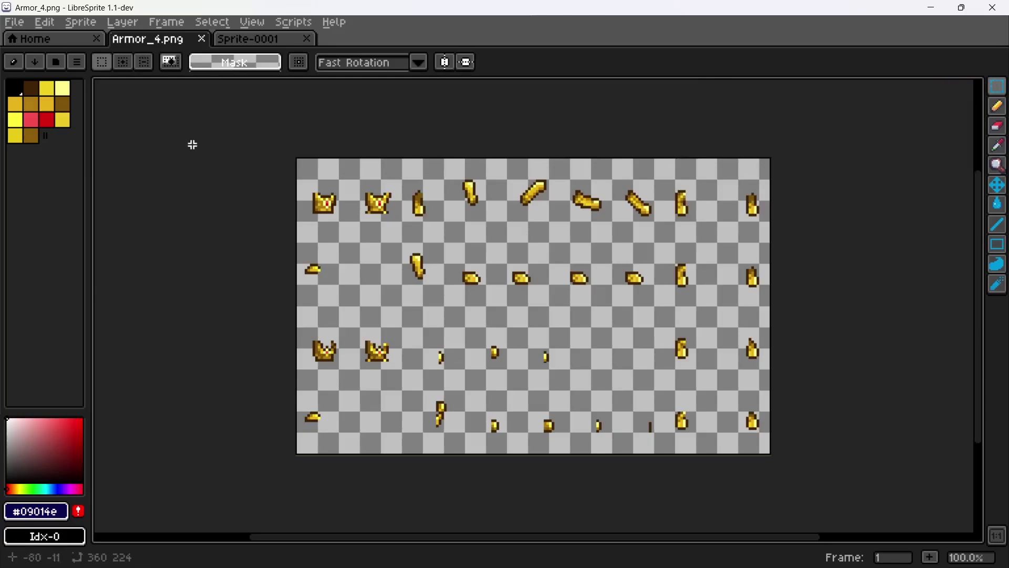
drag(215, 110, 820, 466)
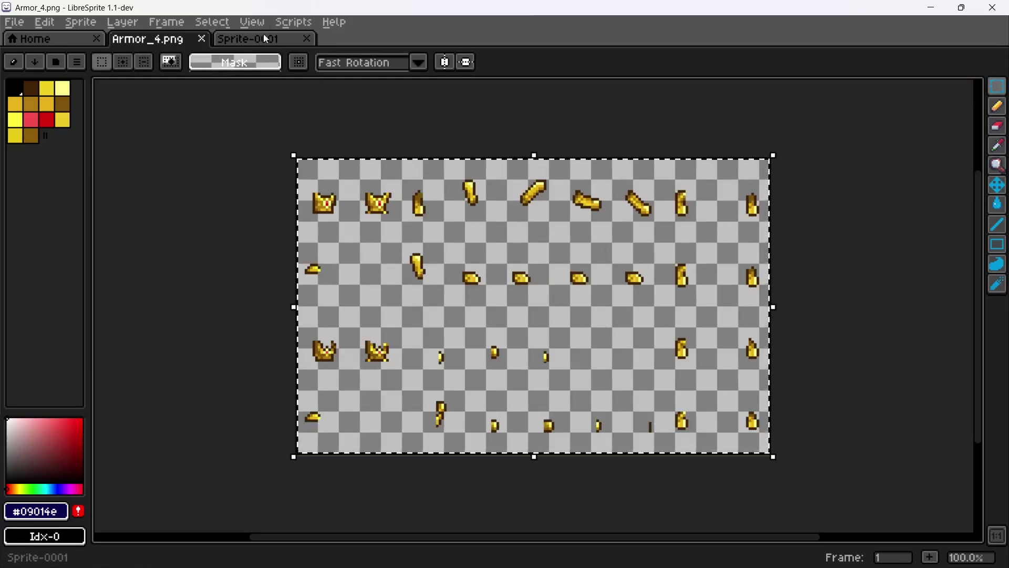
Paste the armor sheet into the new Sprite-0001 and zoom in on the chestplates
click(226, 39)
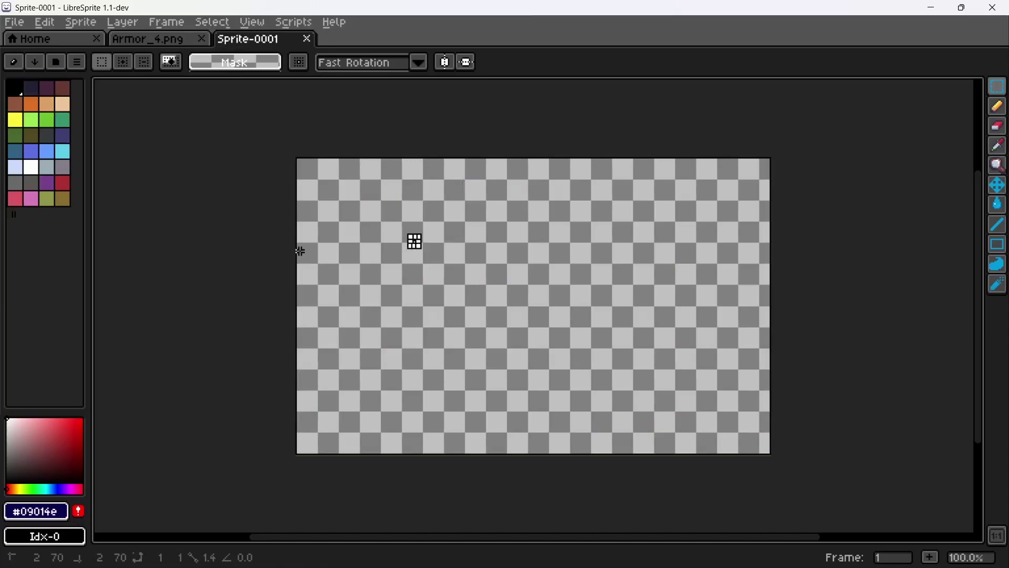
key(ctrl+v)
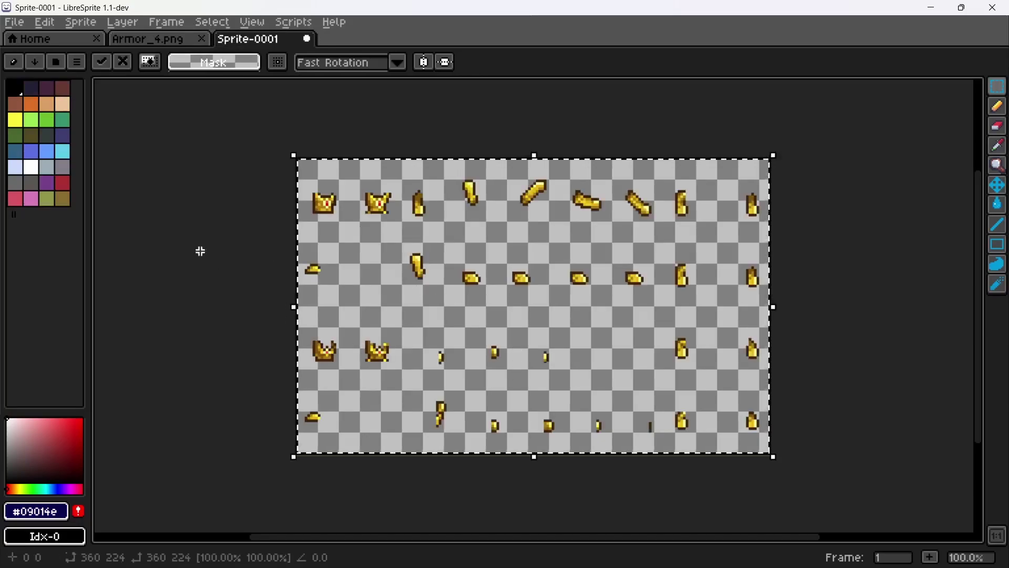
click(145, 43)
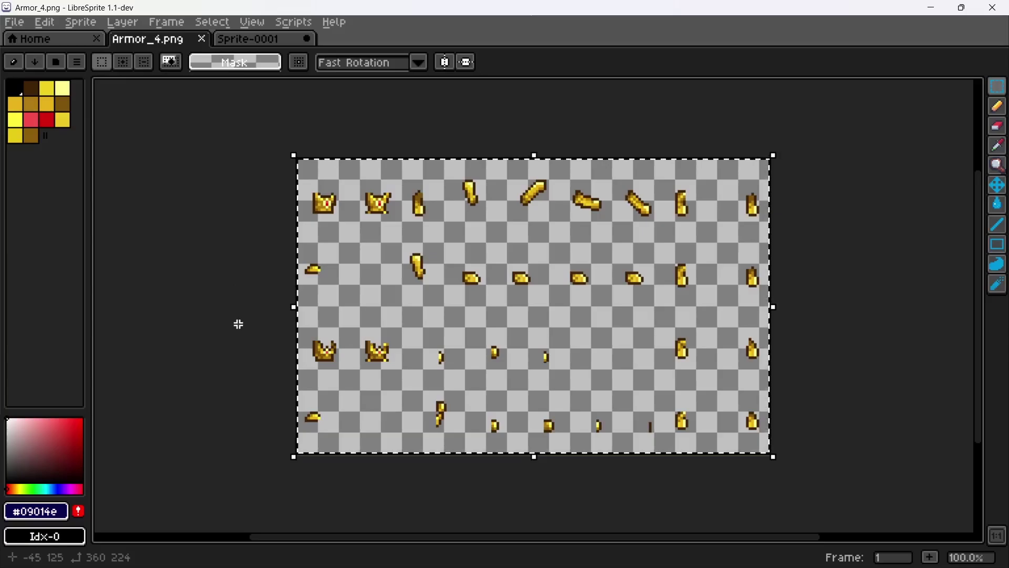
click(224, 39)
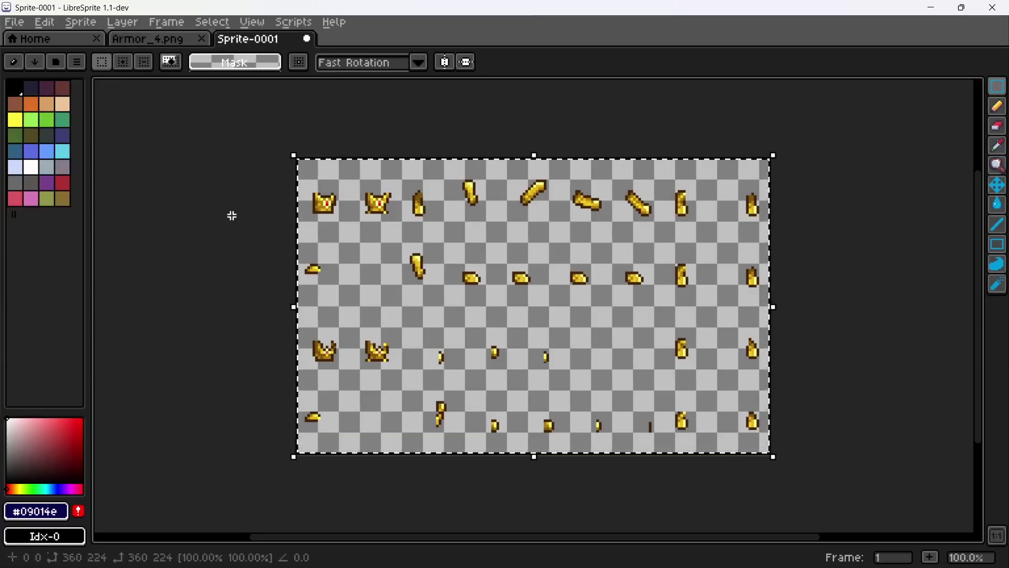
scroll(266, 214, up, 3)
scroll(274, 229, down, 3)
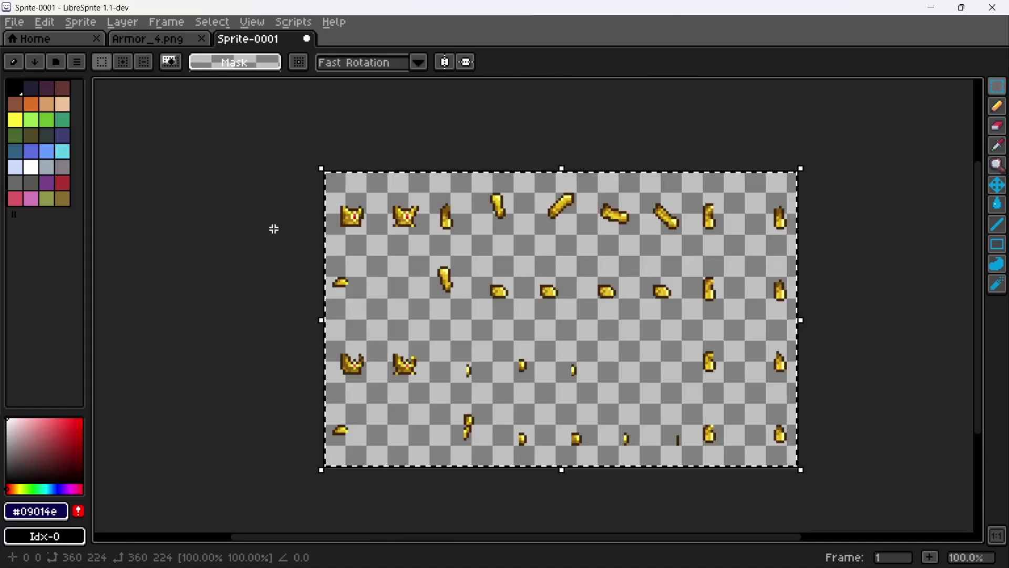
scroll(274, 228, up, 1)
scroll(279, 191, down, 1)
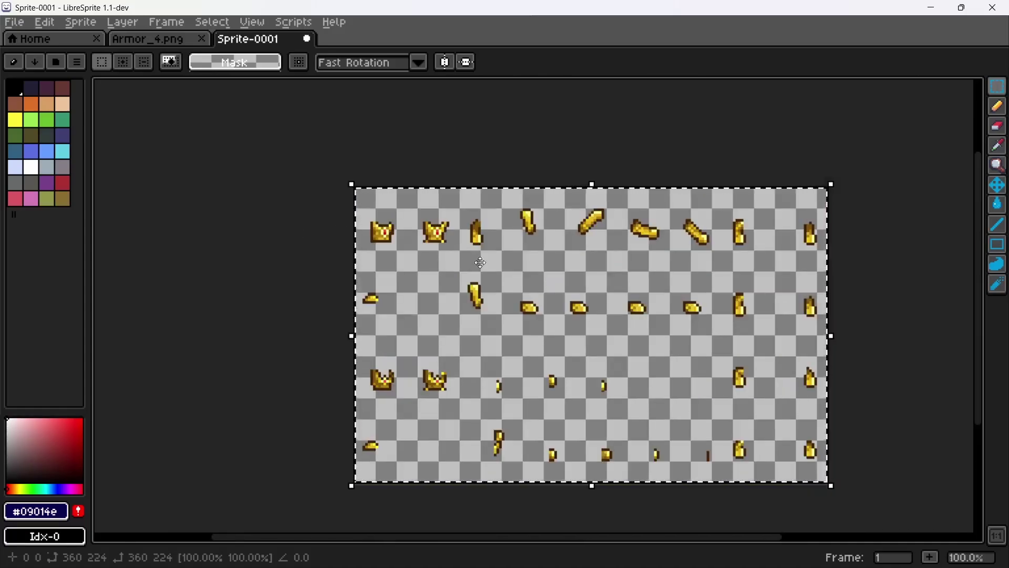
scroll(421, 228, up, 4)
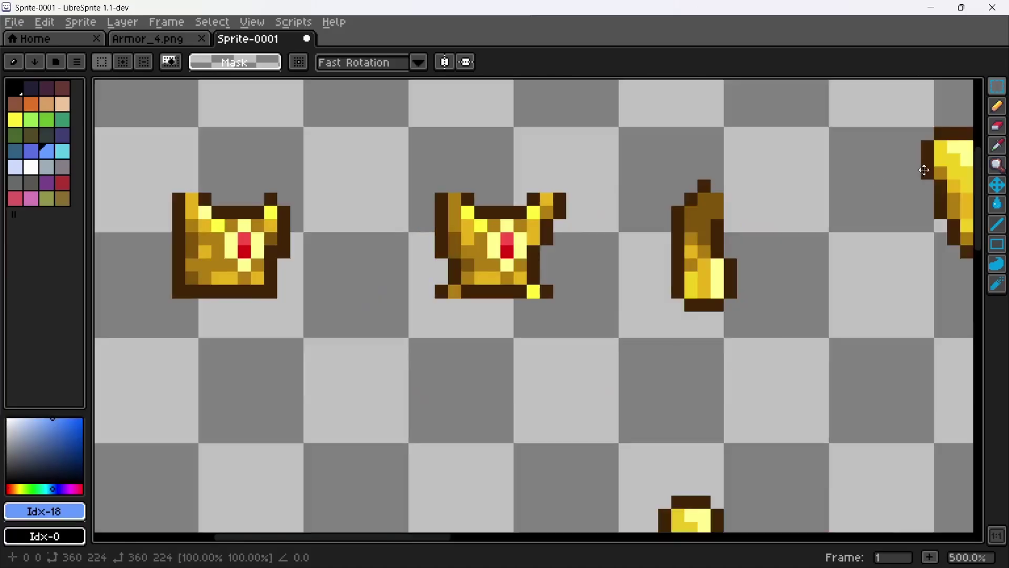
Paint-bucket fill the middle and left chestplates' red gems with blue, then survey the sheet
click(999, 204)
click(510, 251)
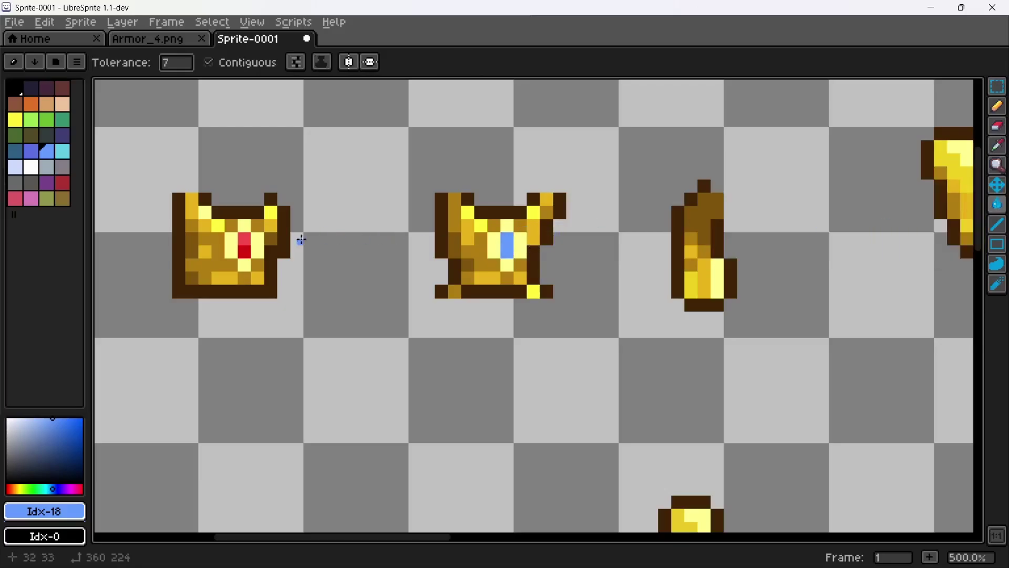
click(246, 243)
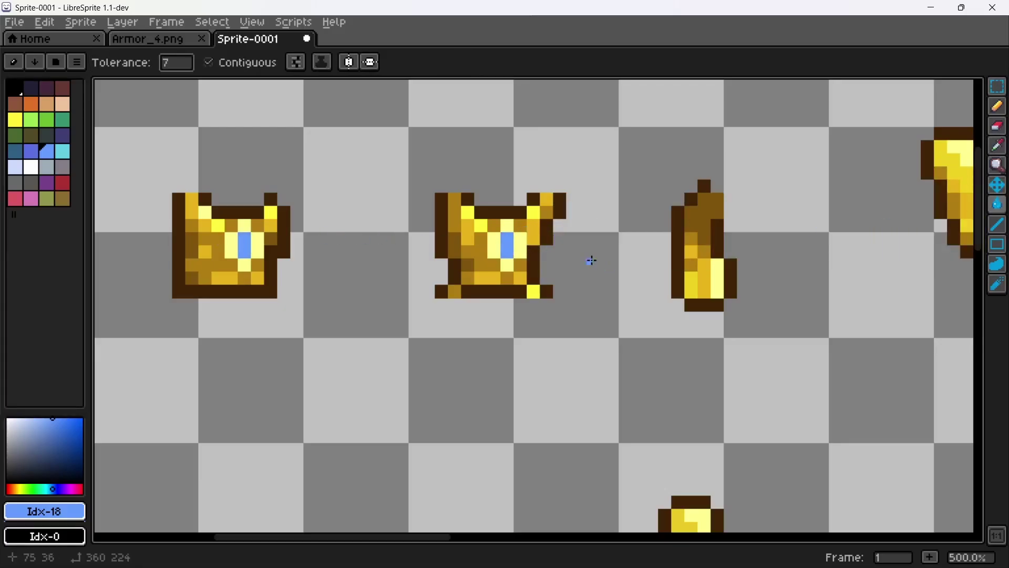
scroll(592, 261, down, 5)
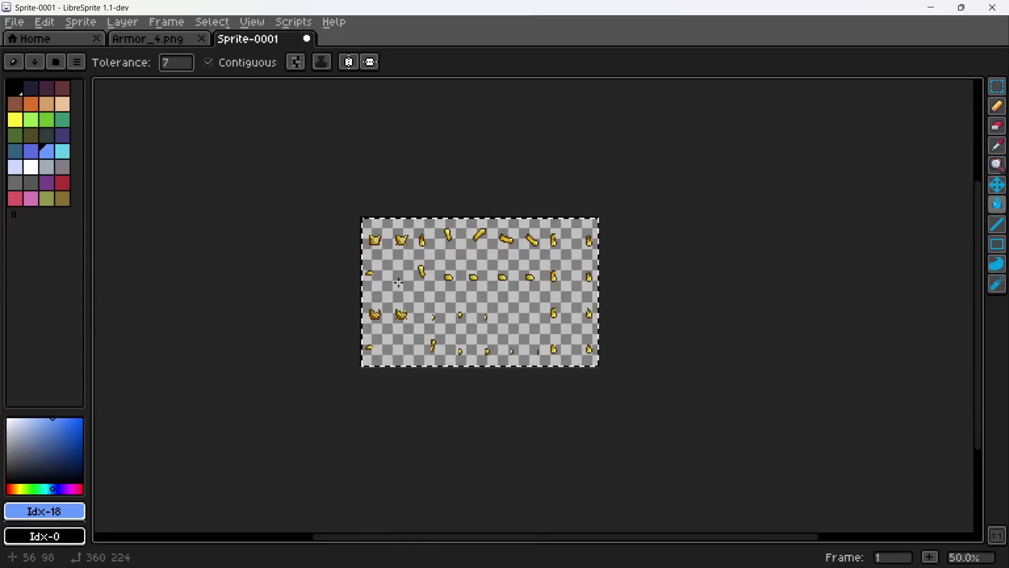
scroll(399, 283, up, 3)
scroll(337, 297, down, 2)
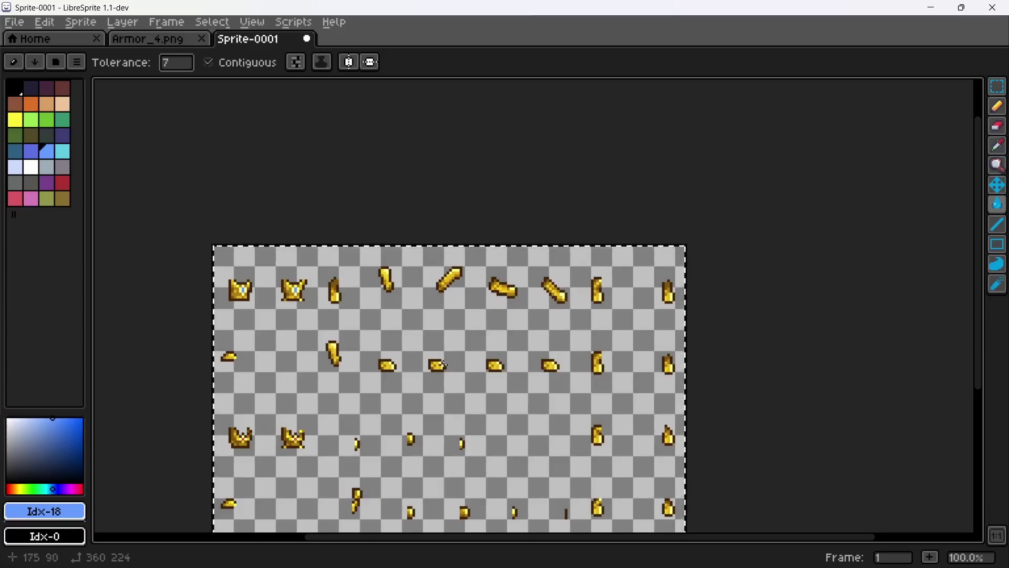
scroll(443, 364, up, 1)
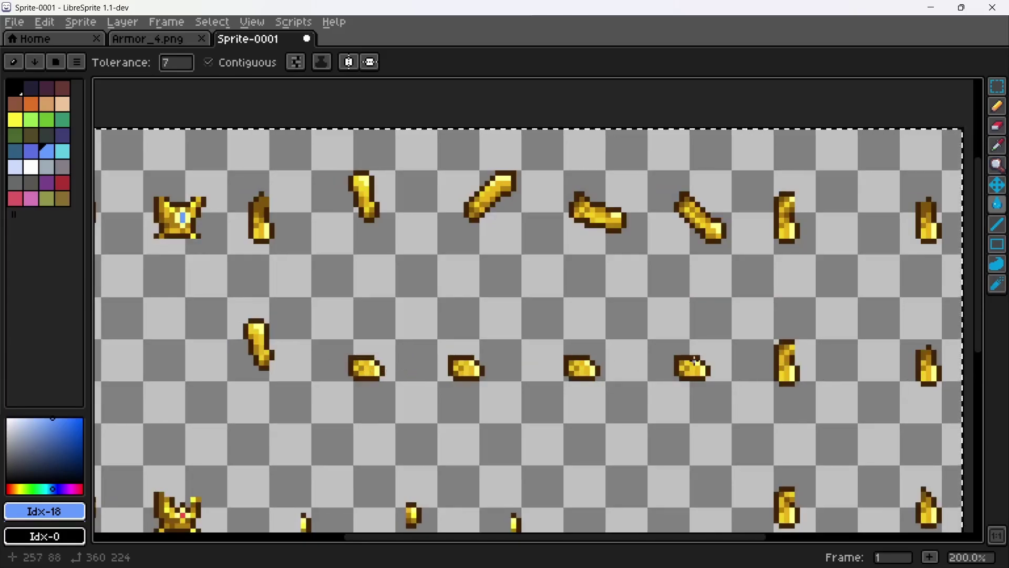
scroll(547, 279, left, 5)
scroll(547, 279, down, 1)
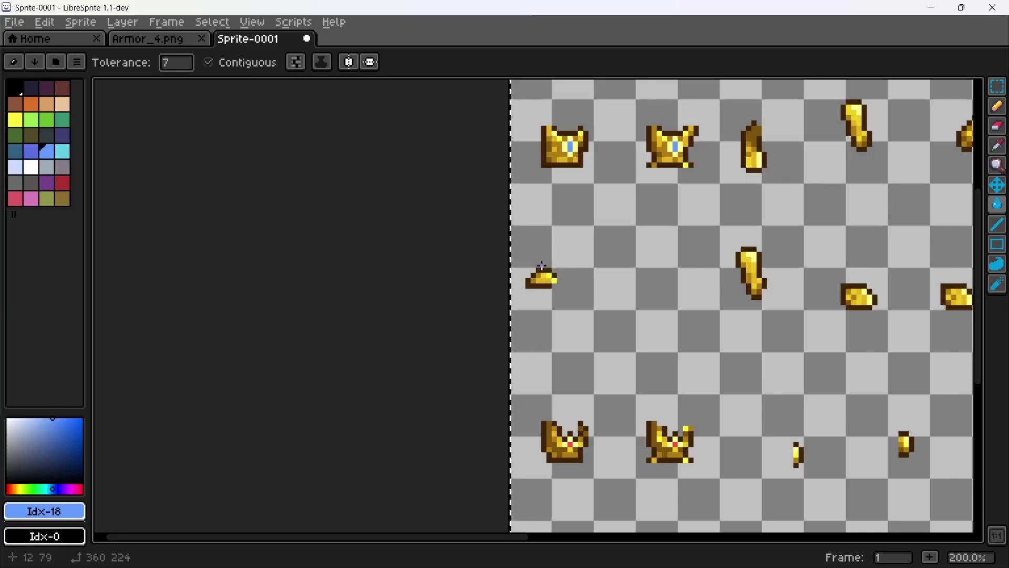
scroll(525, 407, down, 1)
scroll(563, 424, up, 1)
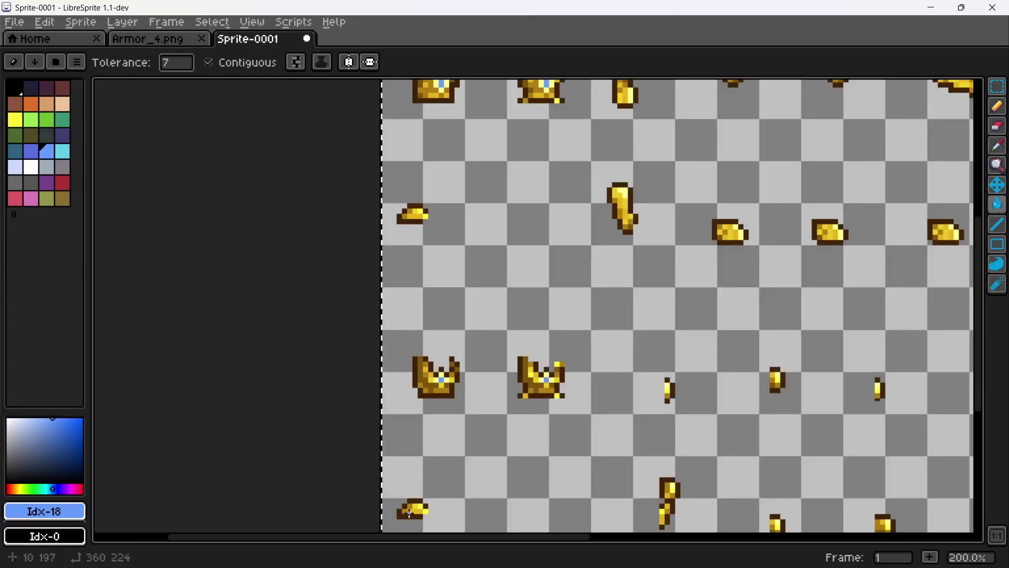
scroll(408, 388, right, 5)
scroll(408, 388, down, 2)
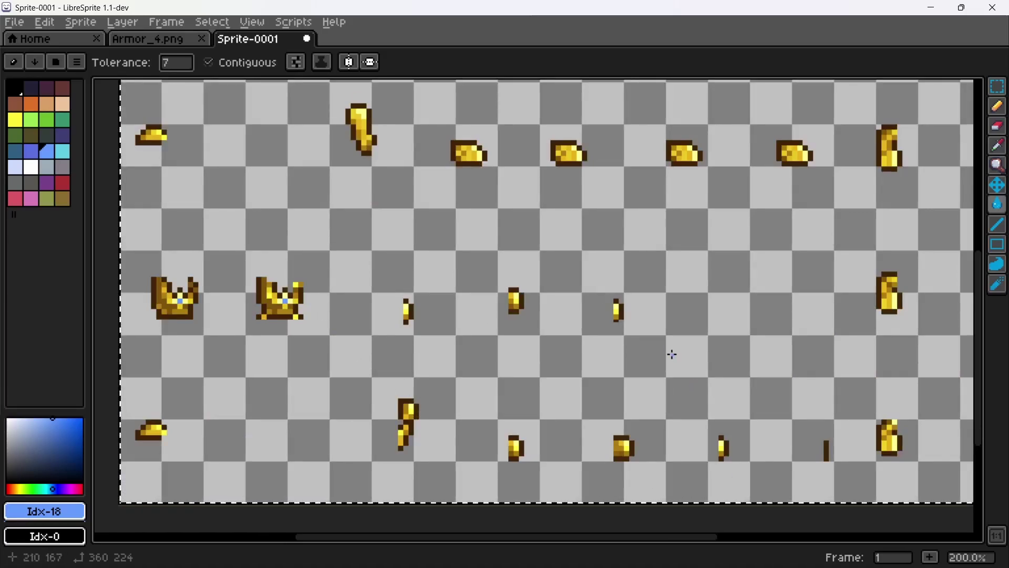
scroll(672, 355, down, 2)
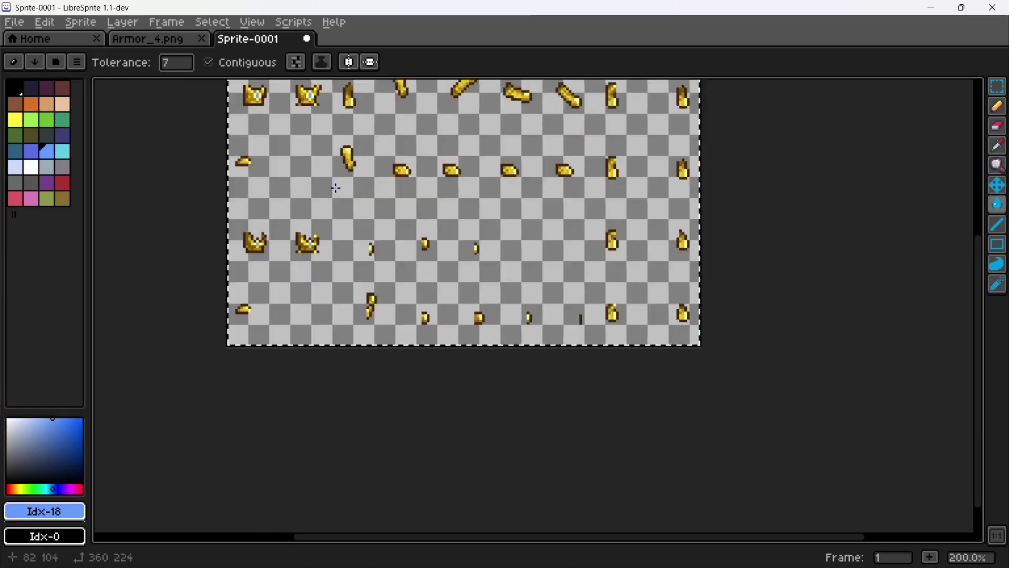
scroll(323, 152, up, 2)
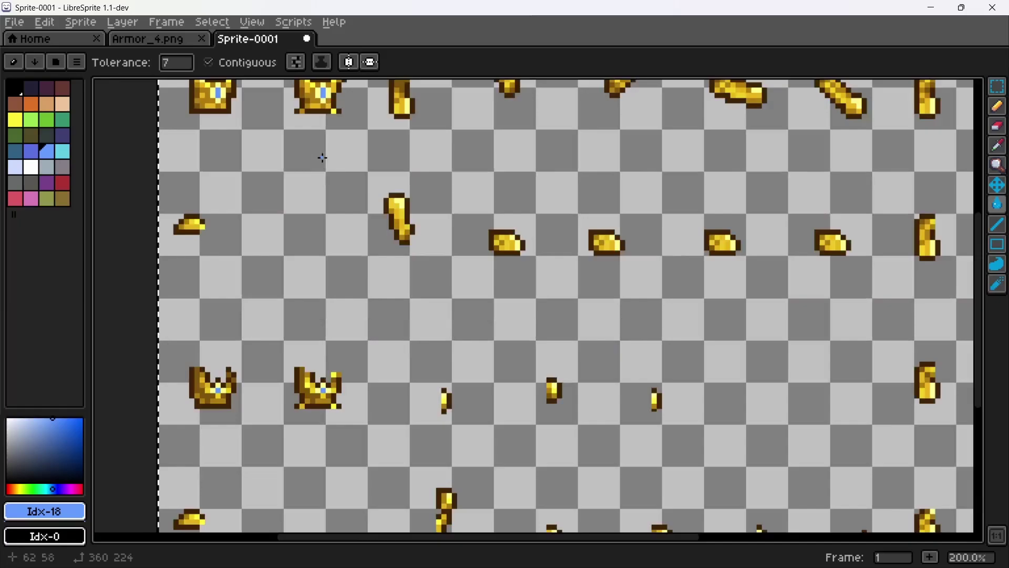
scroll(326, 162, down, 1)
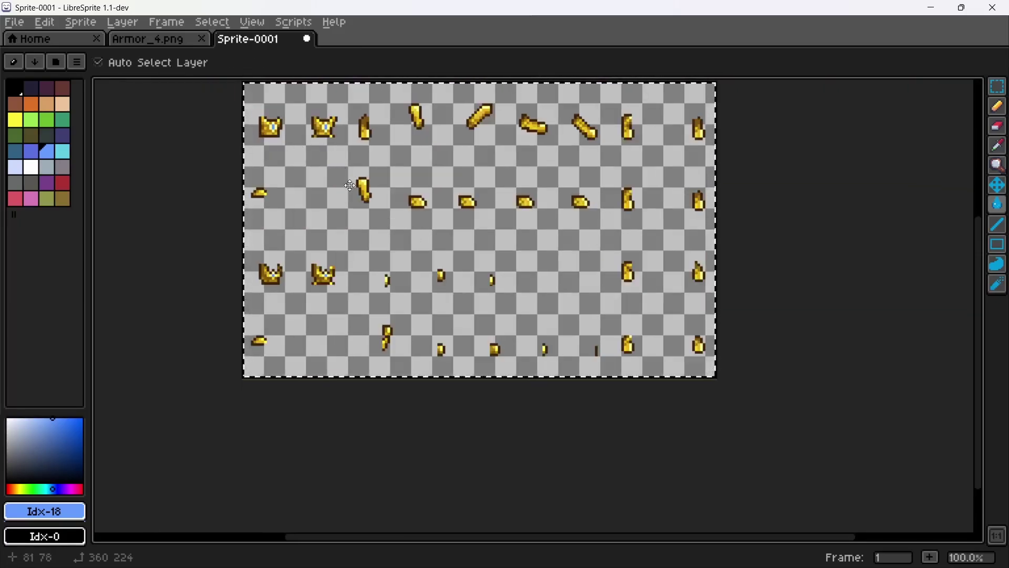
Start saving the sprite and point the Save File dialog at the Downloads folder
key(ctrl+s)
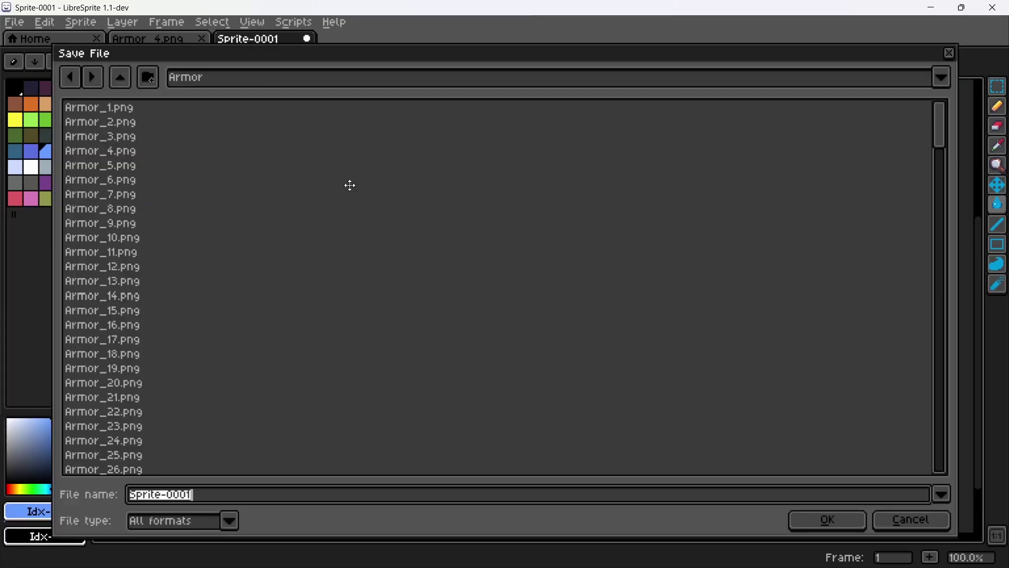
click(75, 80)
click(74, 80)
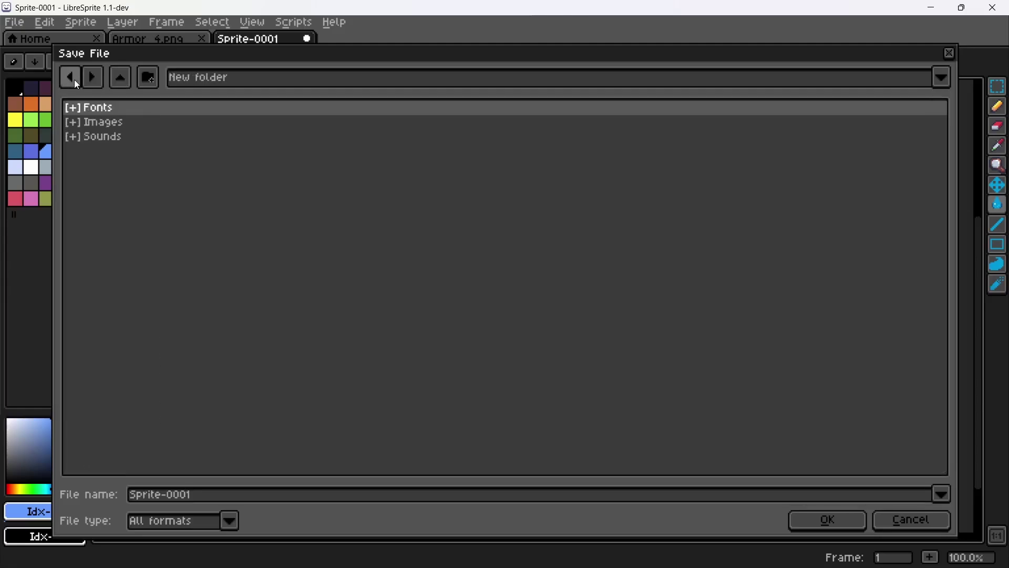
click(74, 80)
click(74, 79)
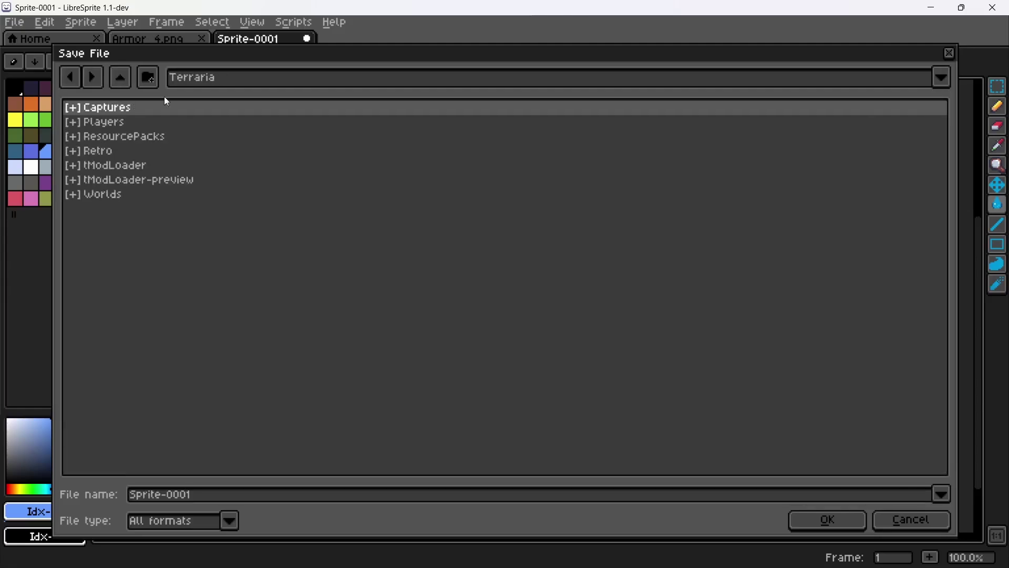
click(72, 80)
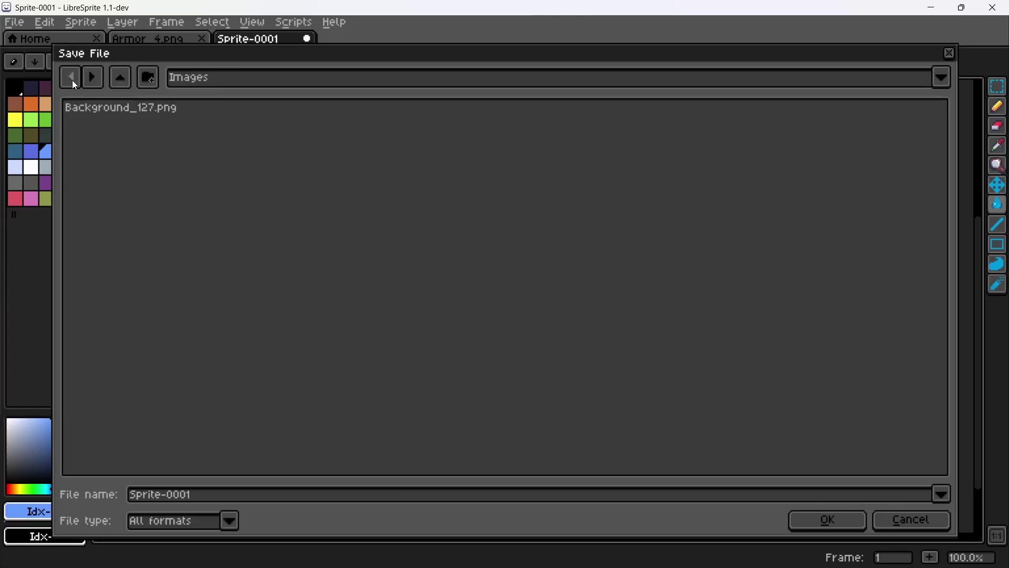
click(281, 81)
click(166, 254)
scroll(166, 254, down, 2)
scroll(166, 253, down, 5)
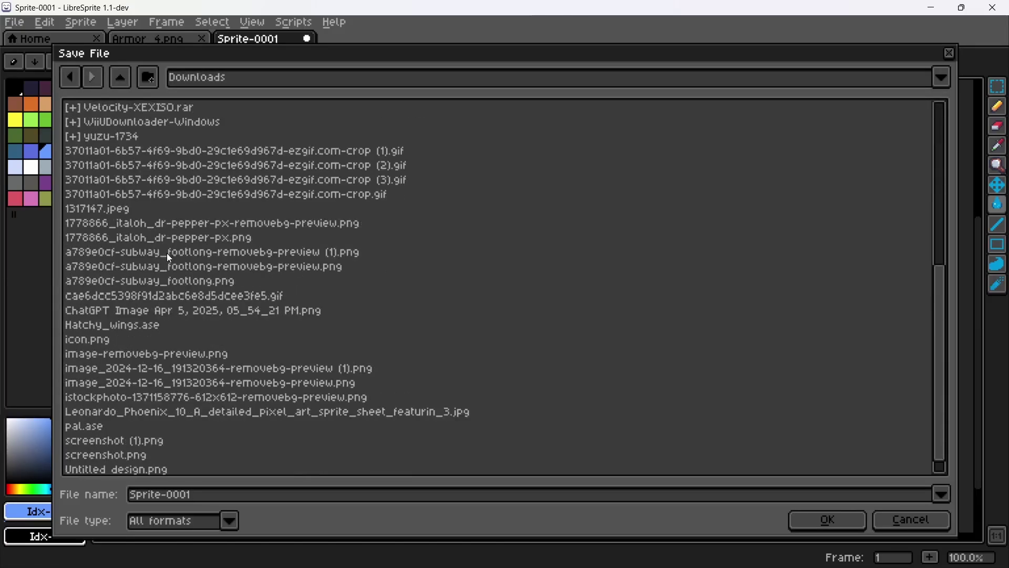
Replace the Sprite-0001 file name with Armor
click(198, 493)
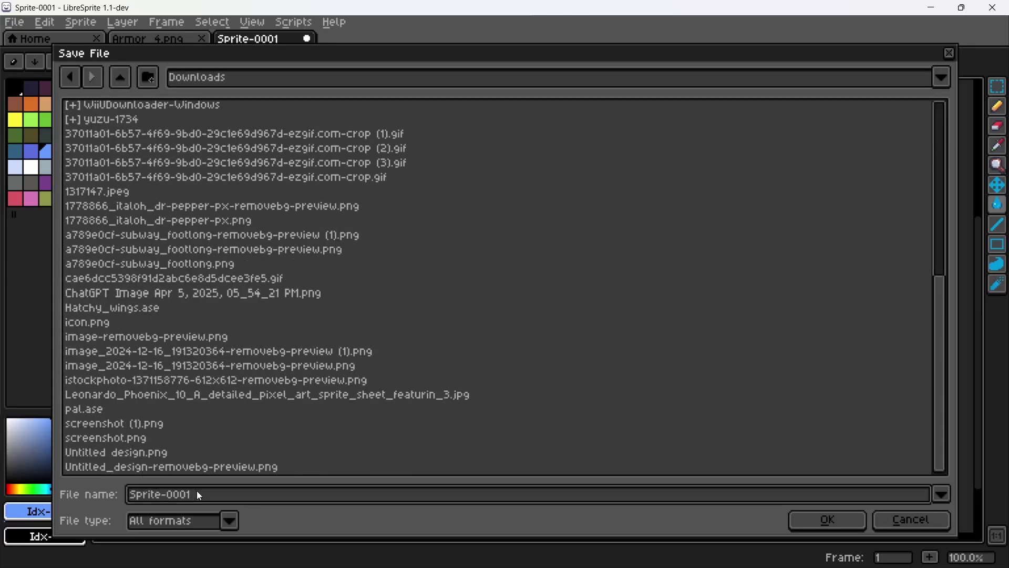
key(BackSpace)
key(BackSpace)
key(BackSpace)
key(BackSpace)
key(BackSpace)
key(BackSpace)
key(BackSpace)
key(BackSpace)
key(BackSpace)
key(BackSpace)
text(Armor)
Save the sprite sheet as Armor_4.png, then bring up TConvert's Convert page in File mode
click(808, 514)
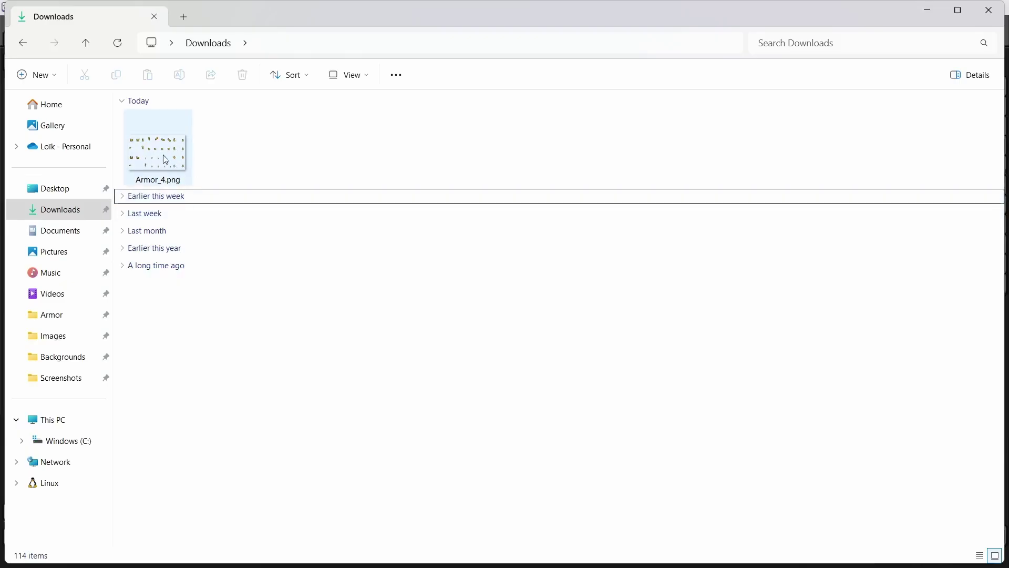
key(alt+Tab)
key(alt+Tab)
key(alt+Tab)
key(alt+Tab)
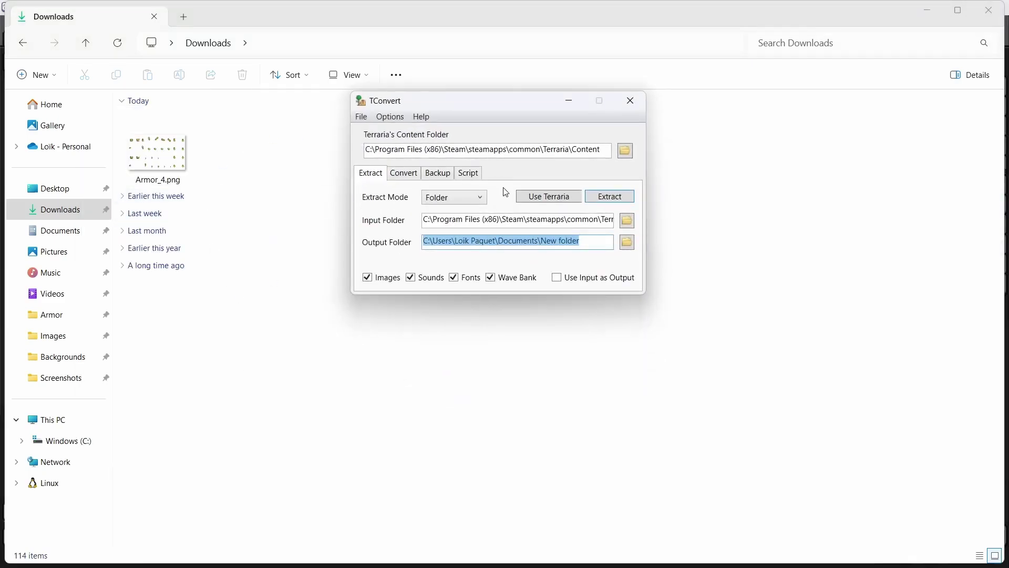
click(399, 174)
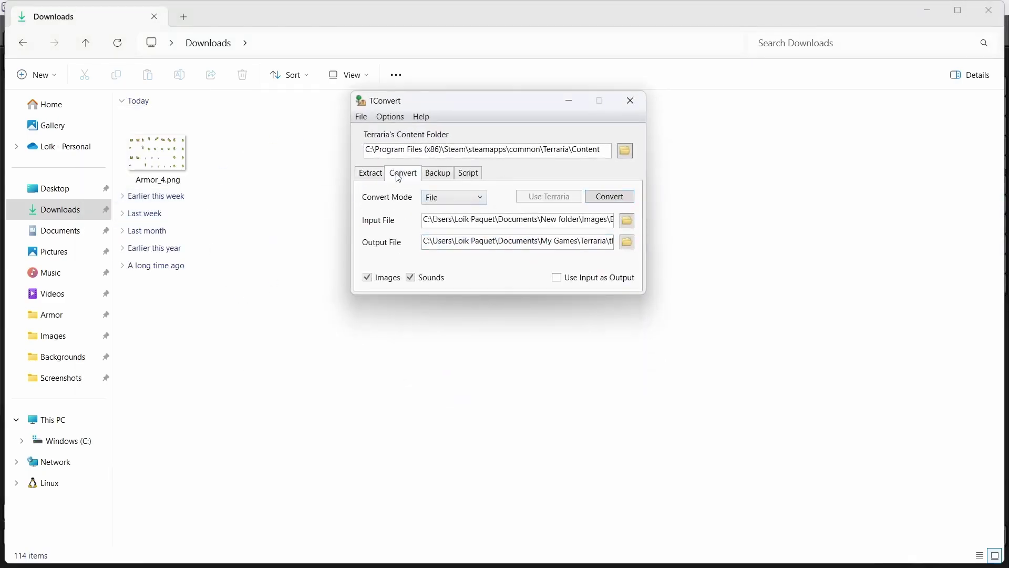
Set the input file to Armor_4.png from the Downloads folder
click(628, 223)
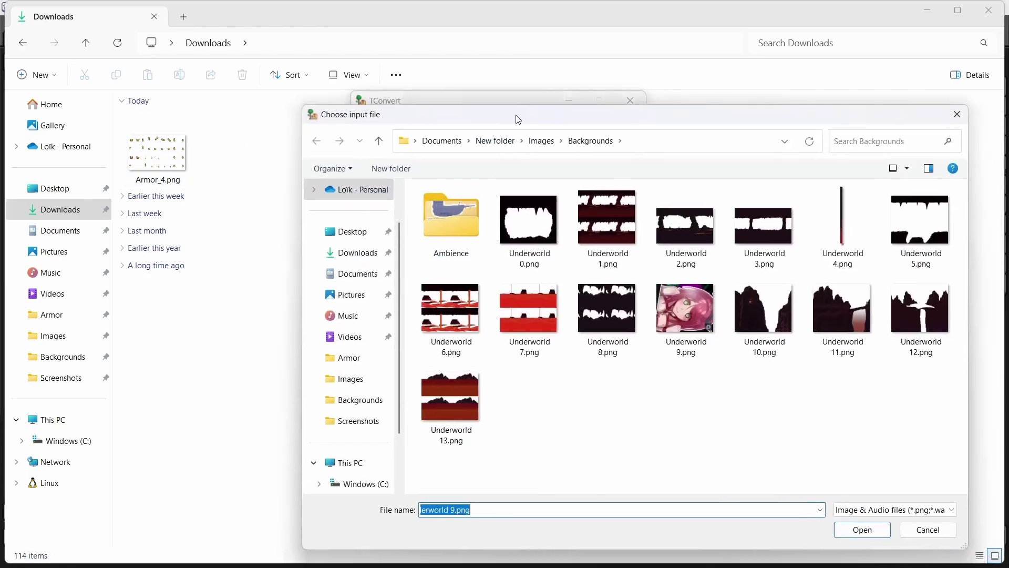
click(356, 241)
click(441, 216)
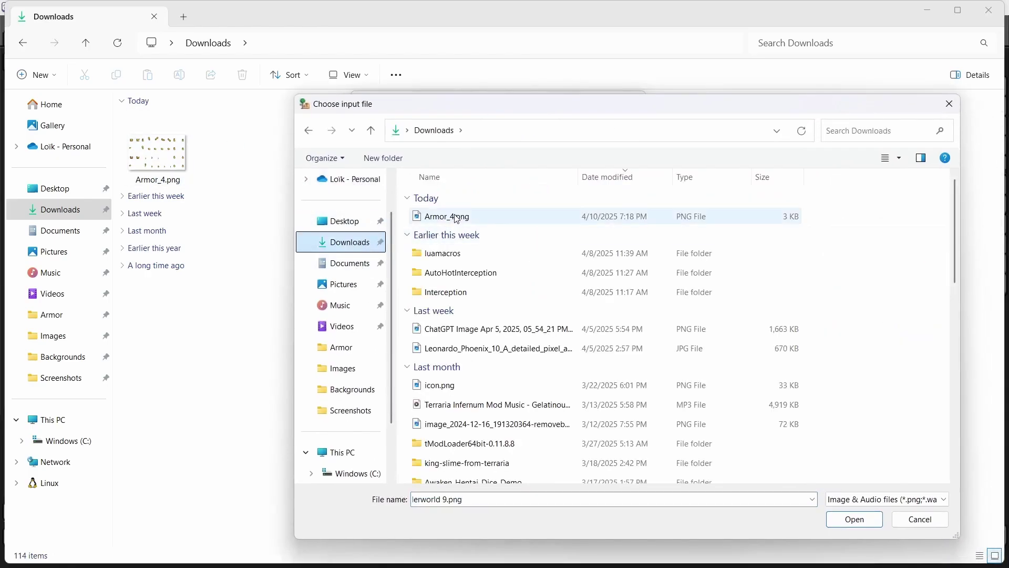
click(854, 519)
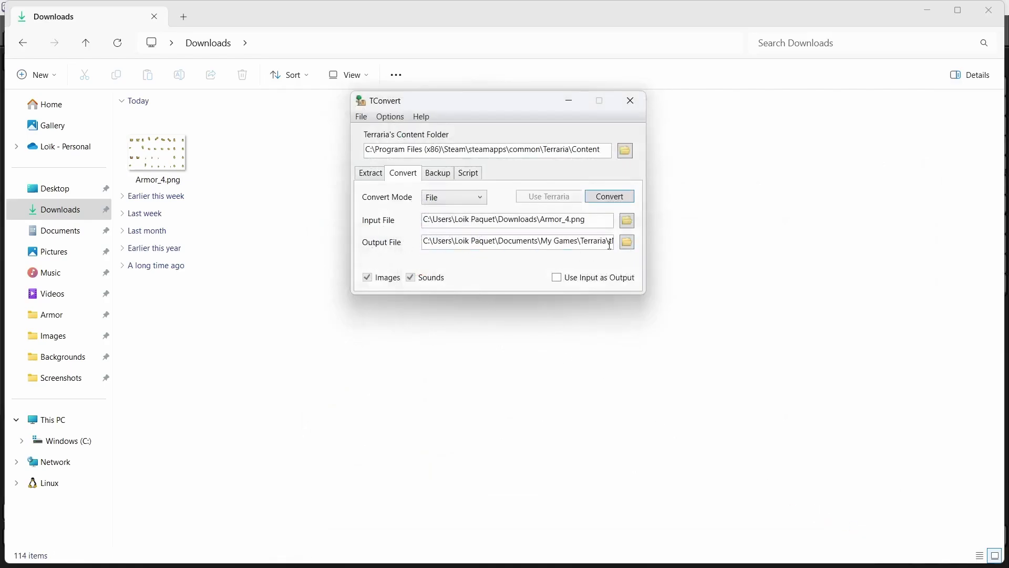
Browse the output location to C:\Program Files (x86)\Steam\steamapps\common\Terraria
click(628, 245)
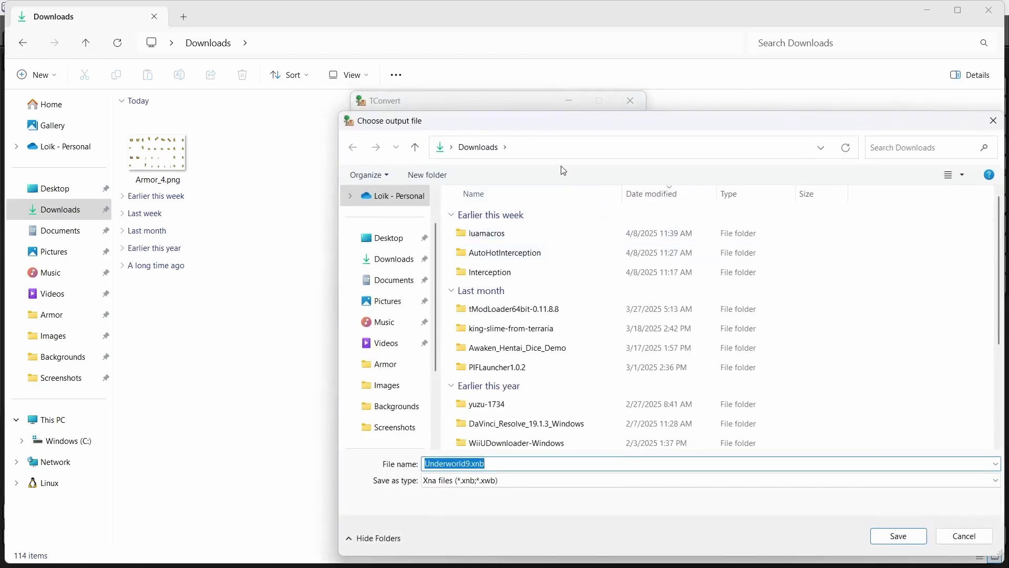
scroll(419, 354, down, 3)
click(378, 384)
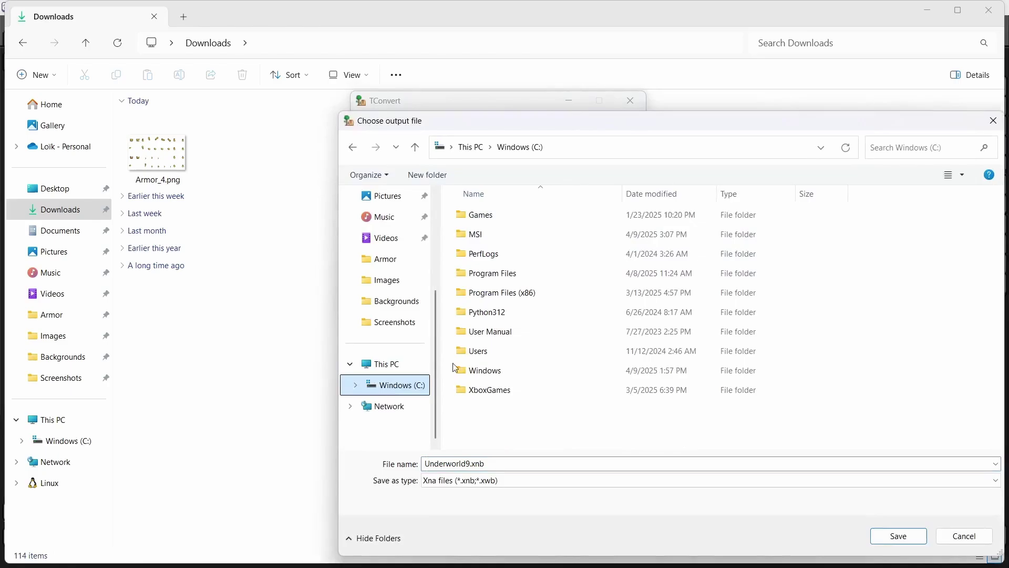
double_click(517, 293)
scroll(515, 310, down, 8)
click(514, 325)
double_click(513, 325)
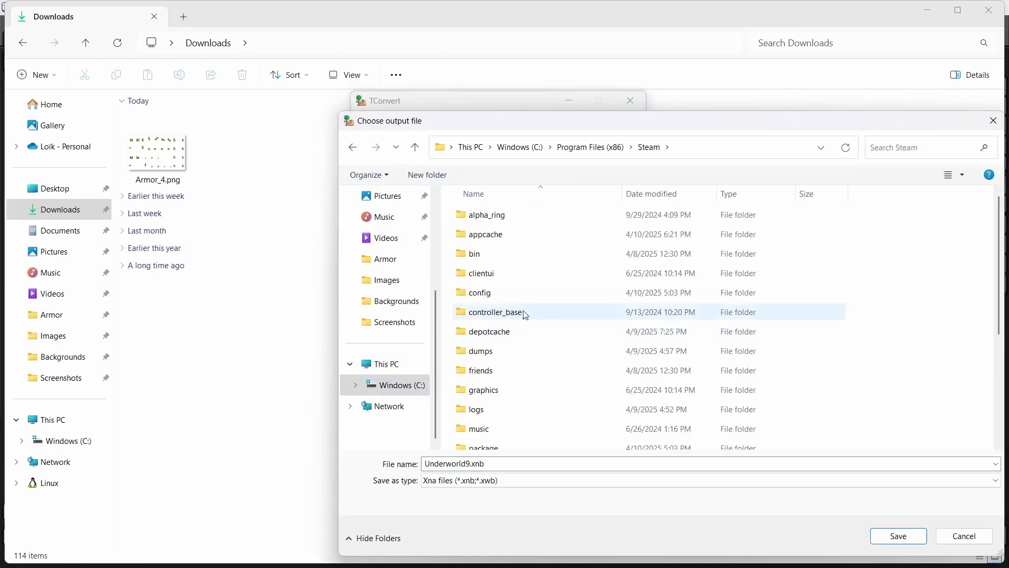
double_click(478, 400)
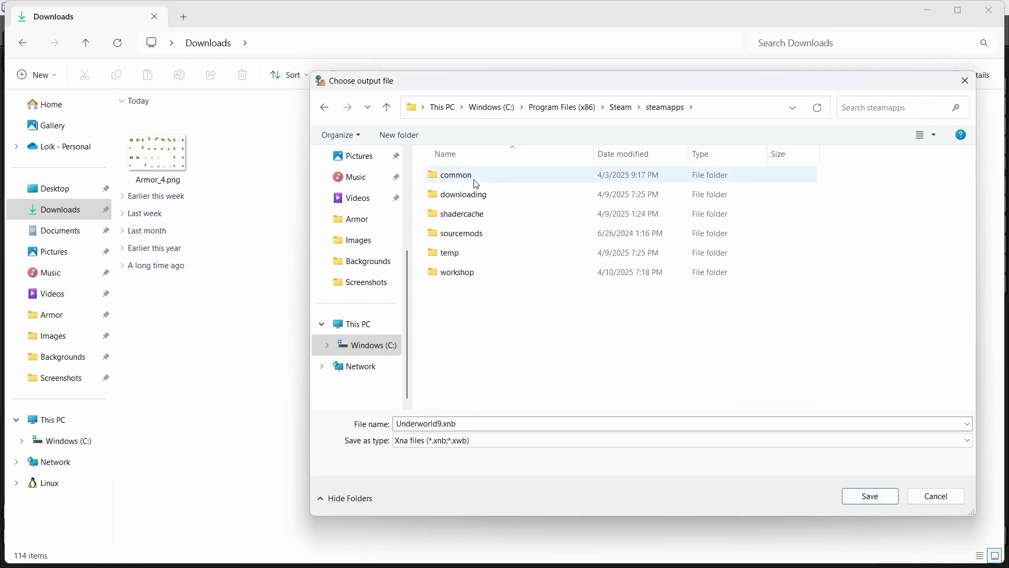
double_click(473, 179)
double_click(492, 310)
Choose Content\Images\Armor\Armor_4.xnb as the output and confirm overwriting it
double_click(471, 179)
double_click(473, 194)
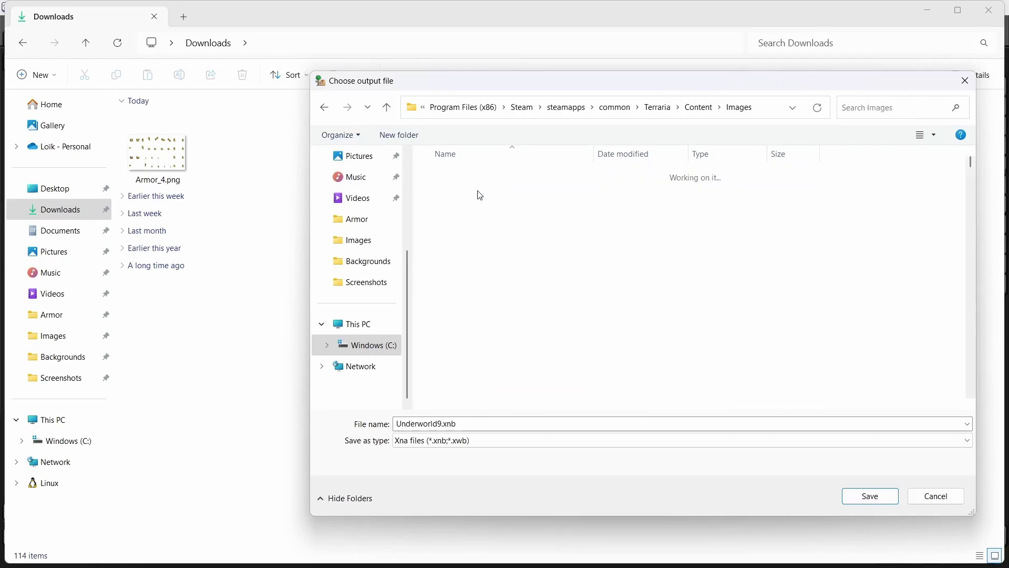
double_click(463, 194)
click(526, 231)
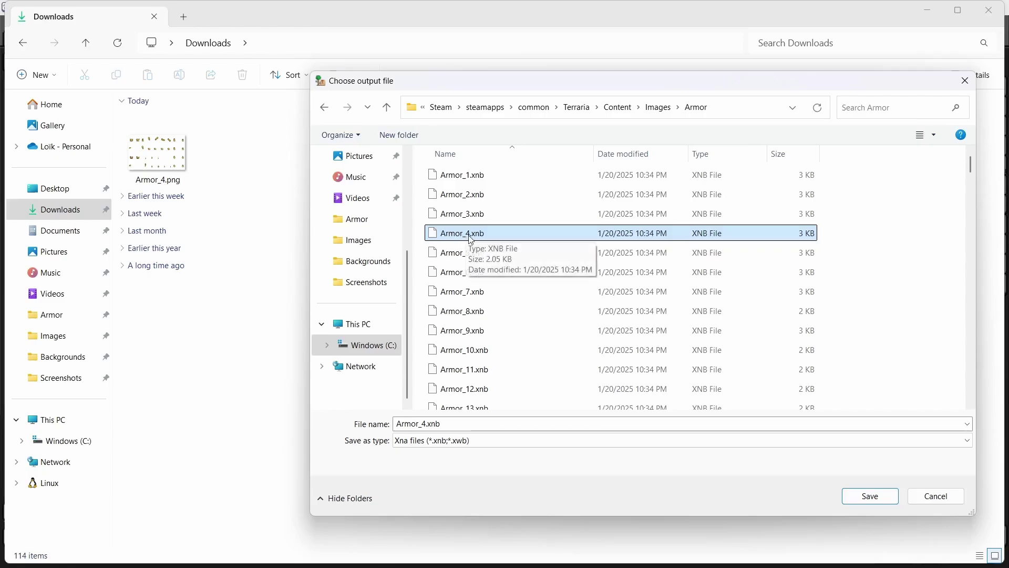
click(886, 500)
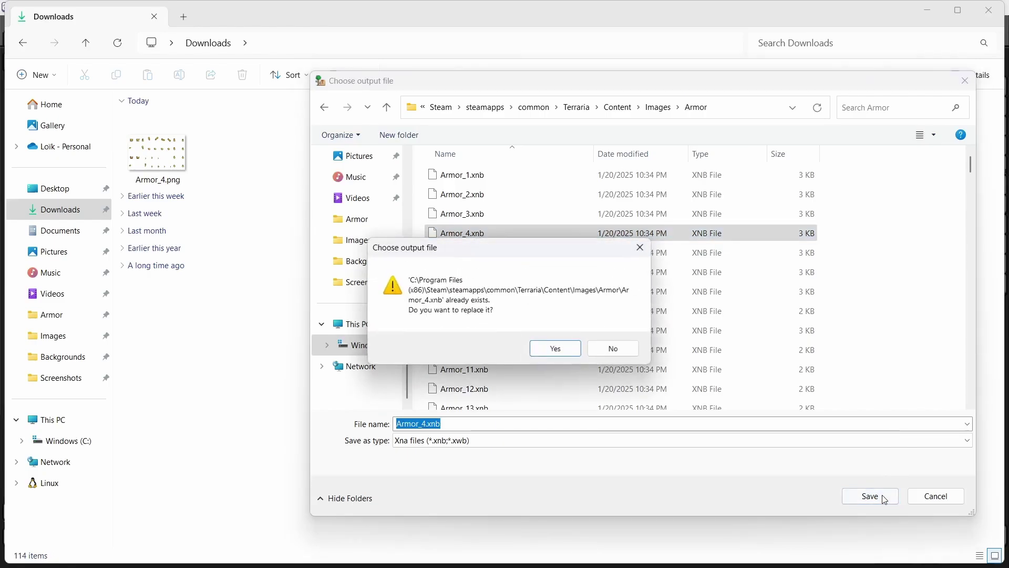
click(556, 348)
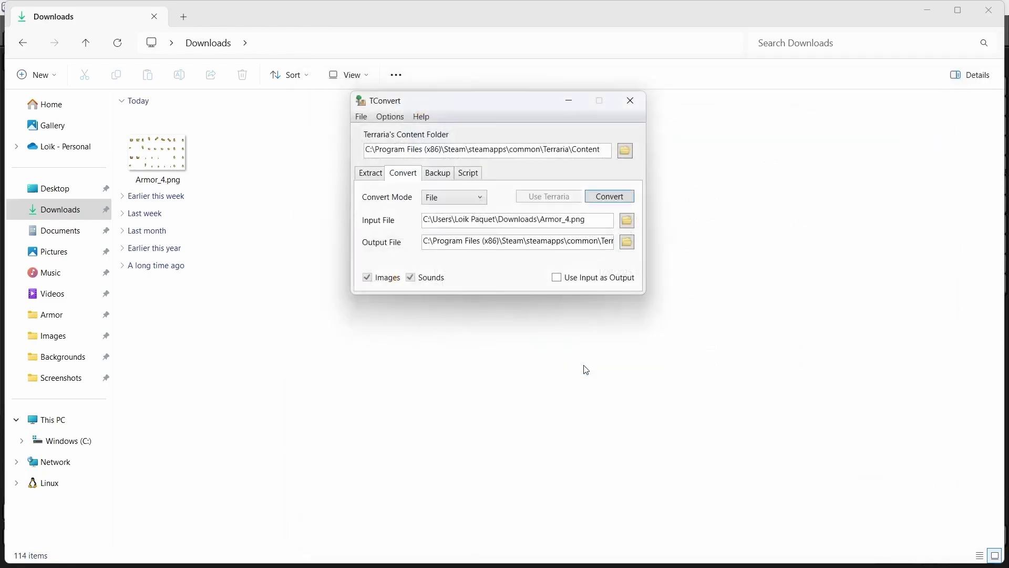
Convert Armor_4.png into Armor_4.xnb and dismiss the finished-conversion notice
click(604, 200)
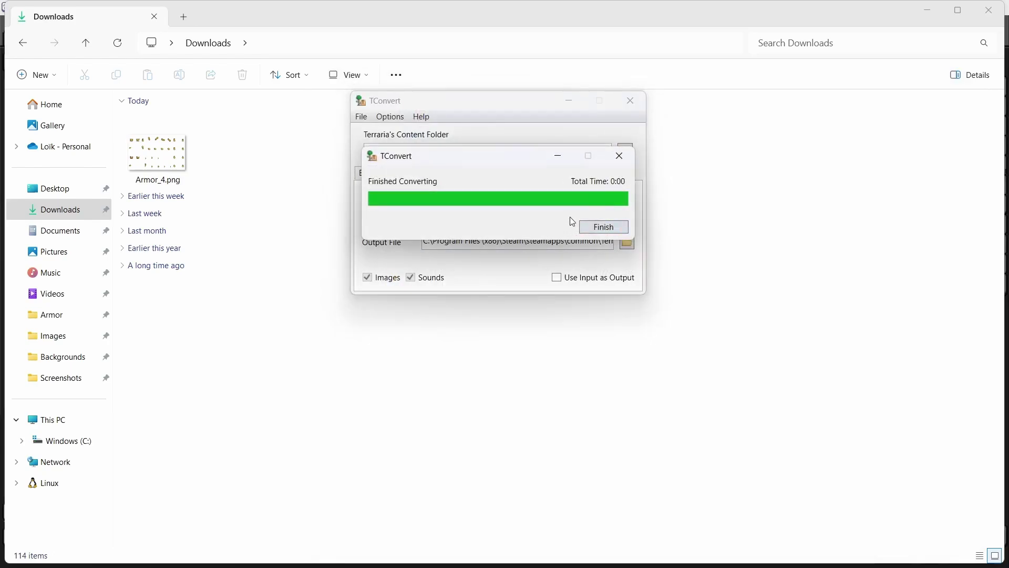
click(604, 226)
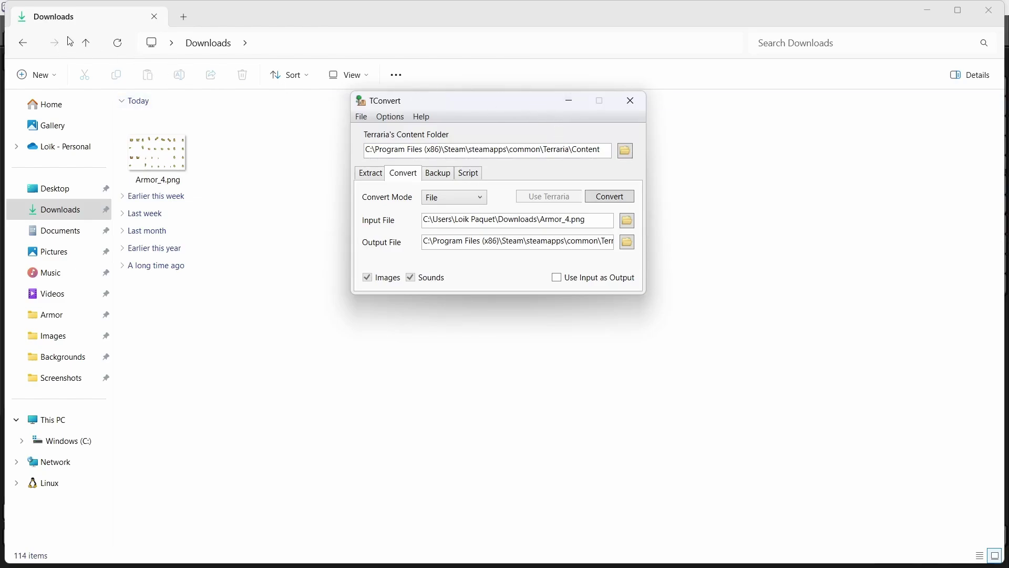
Minimize TConvert, open the Images folder under Documents, and search it for the Armor_Head sprites
click(569, 107)
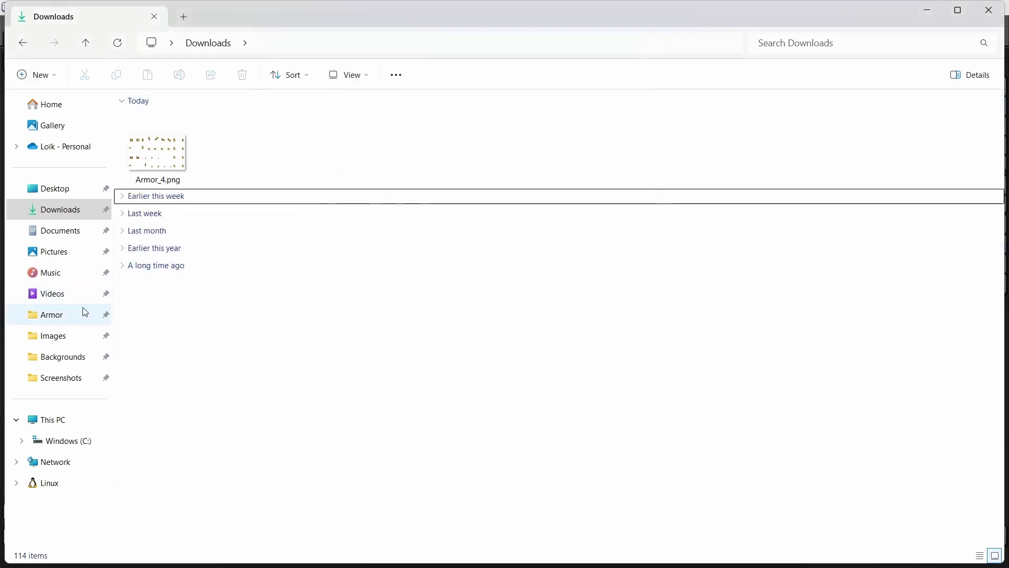
click(60, 230)
double_click(179, 143)
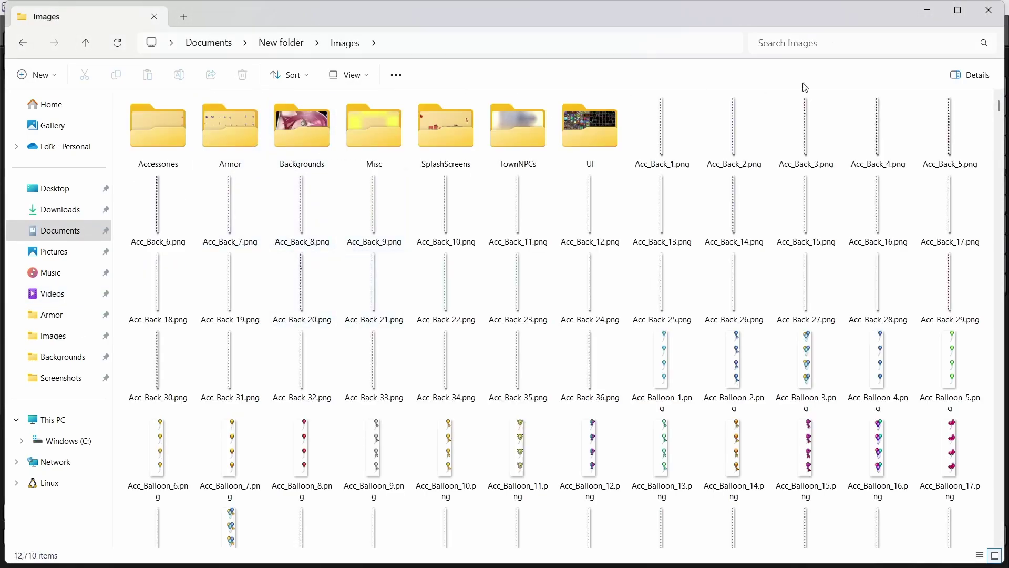
click(852, 45)
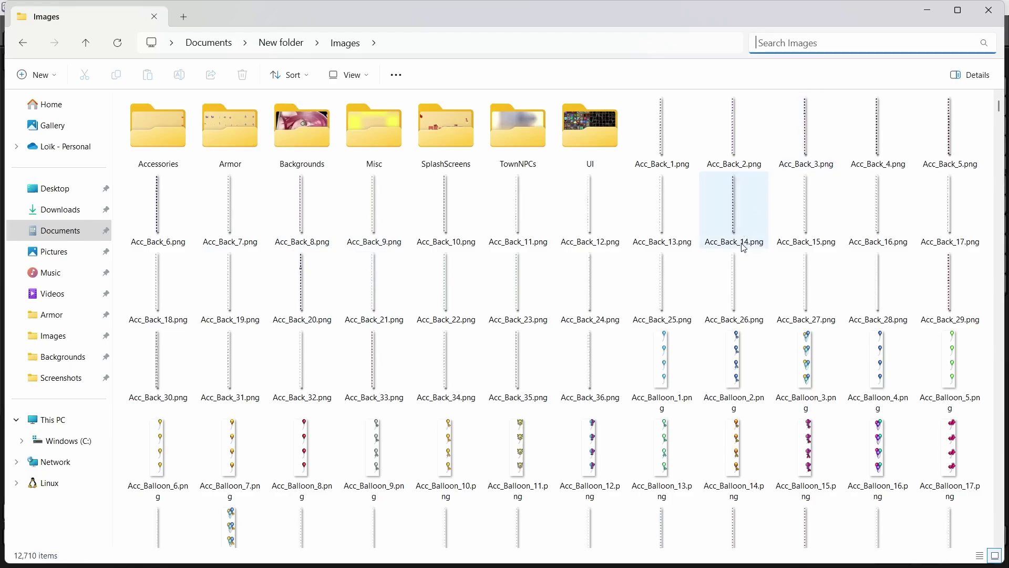
mouse_move(744, 249)
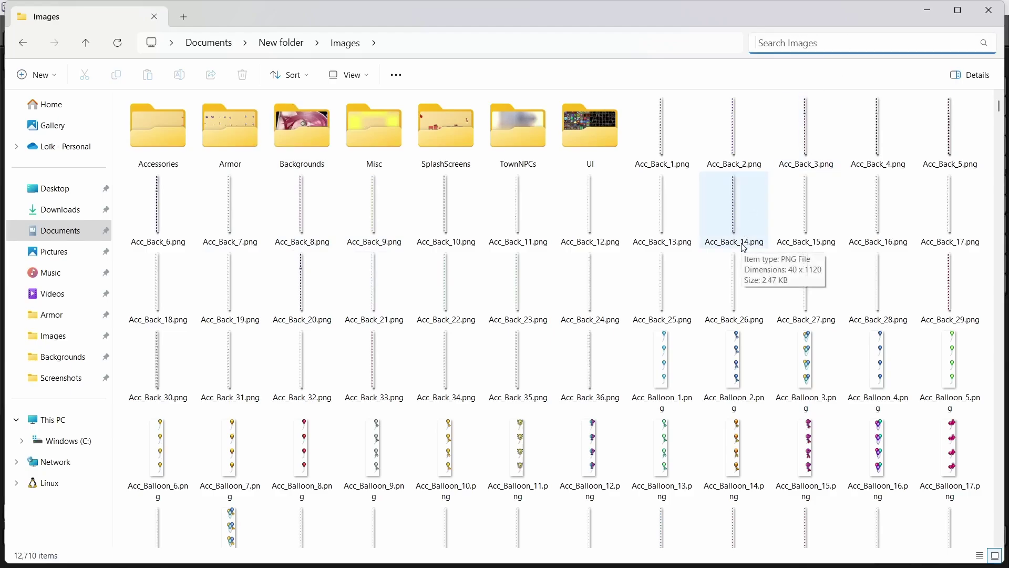
text(armo)
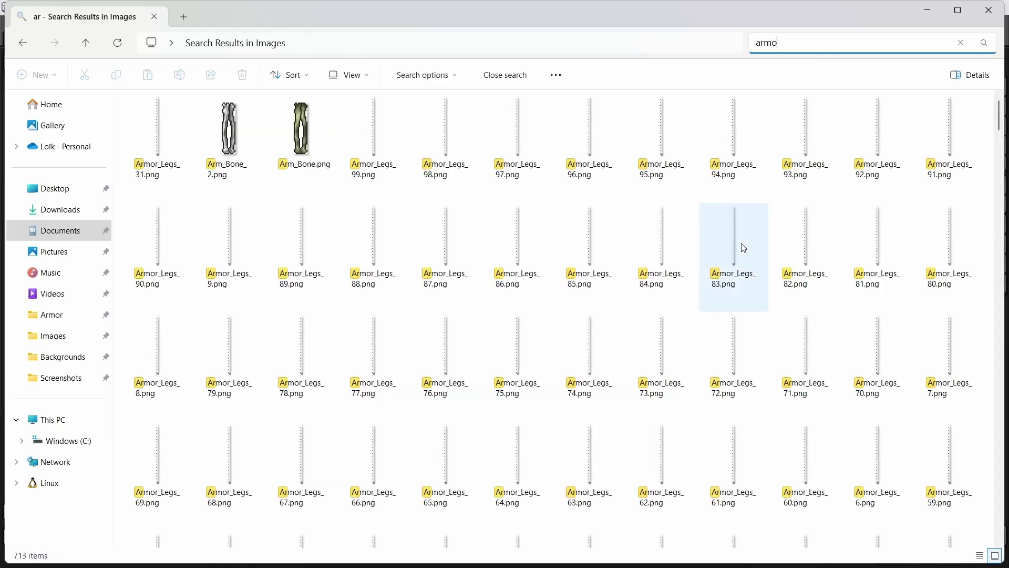
text(r_)
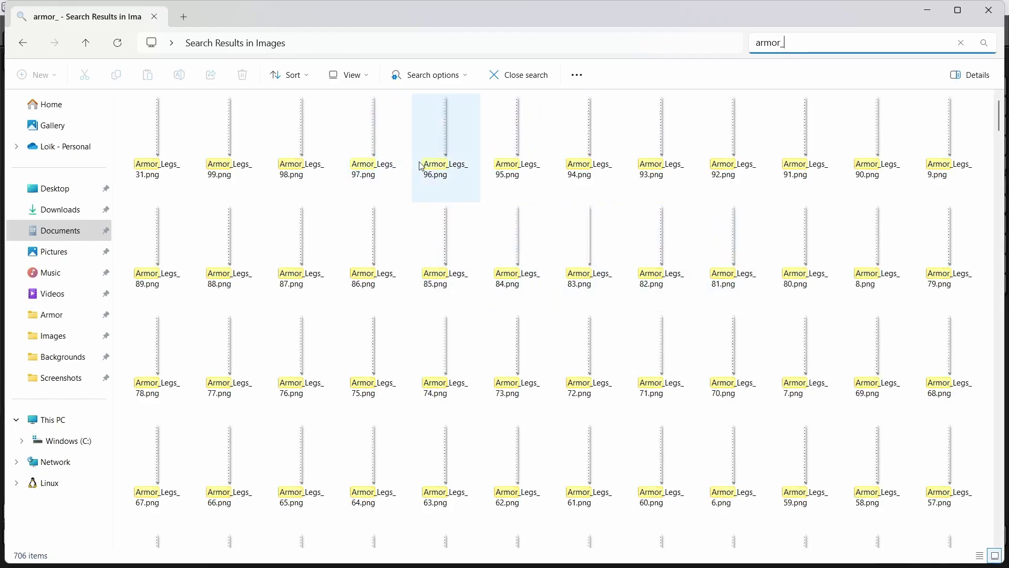
text(head)
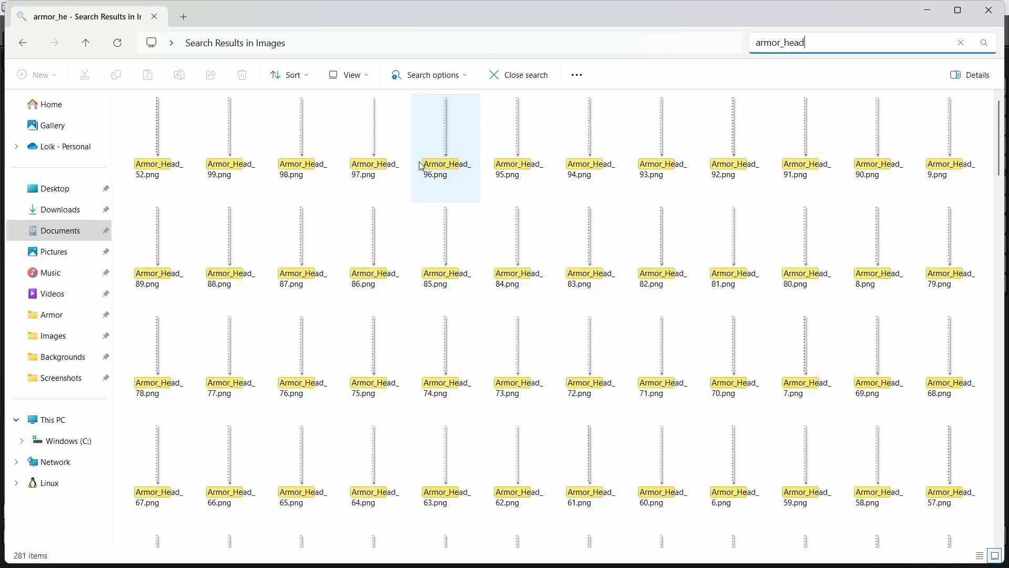
text(_4)
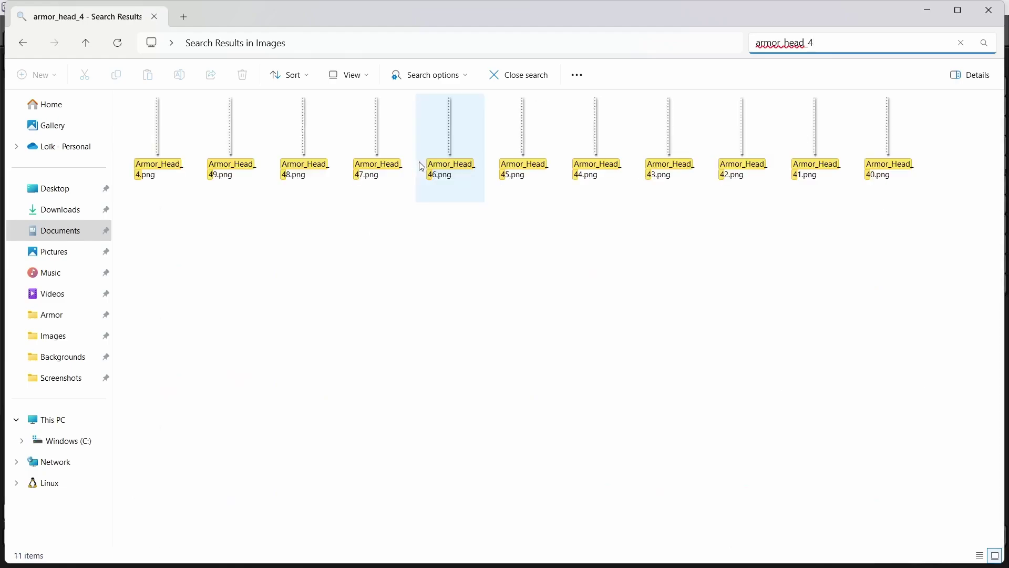
View Armor_Head_4.png in Photos, then close the preview
double_click(155, 113)
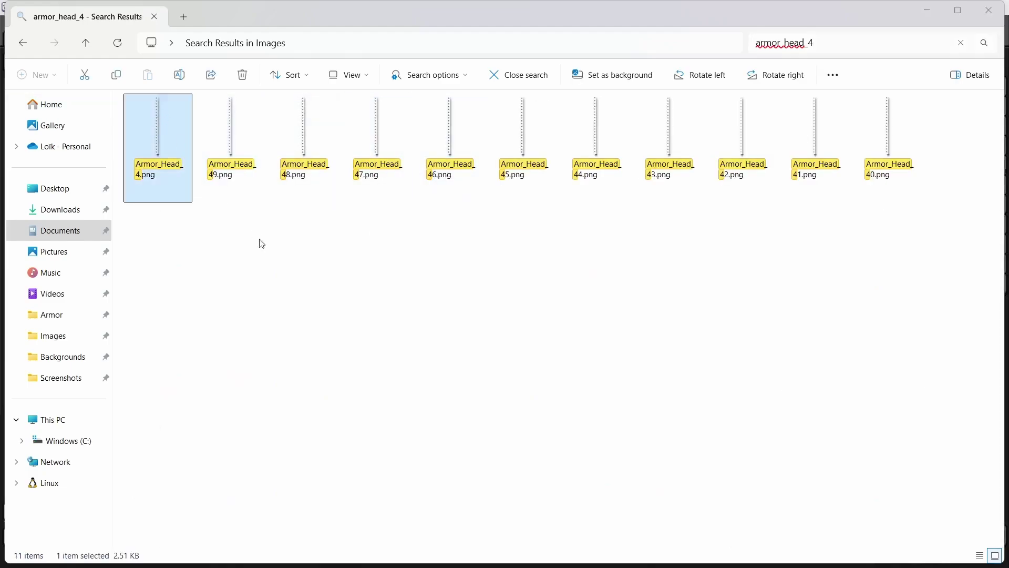
scroll(452, 176, up, 5)
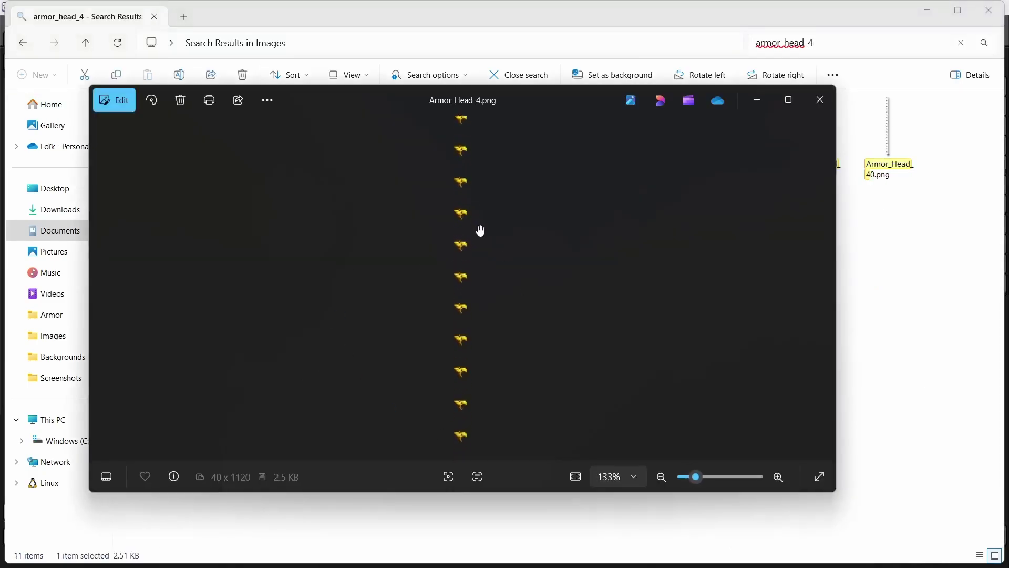
click(820, 101)
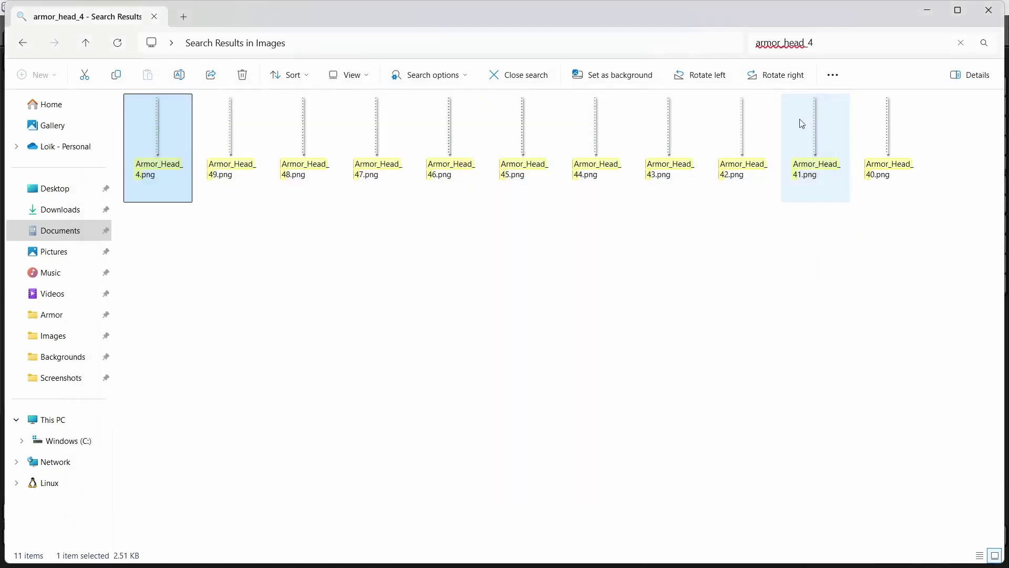
Change the search to armor_legs_4 and view Armor_Legs_4.png, zooming and panning down the strip
drag(806, 43, 787, 42)
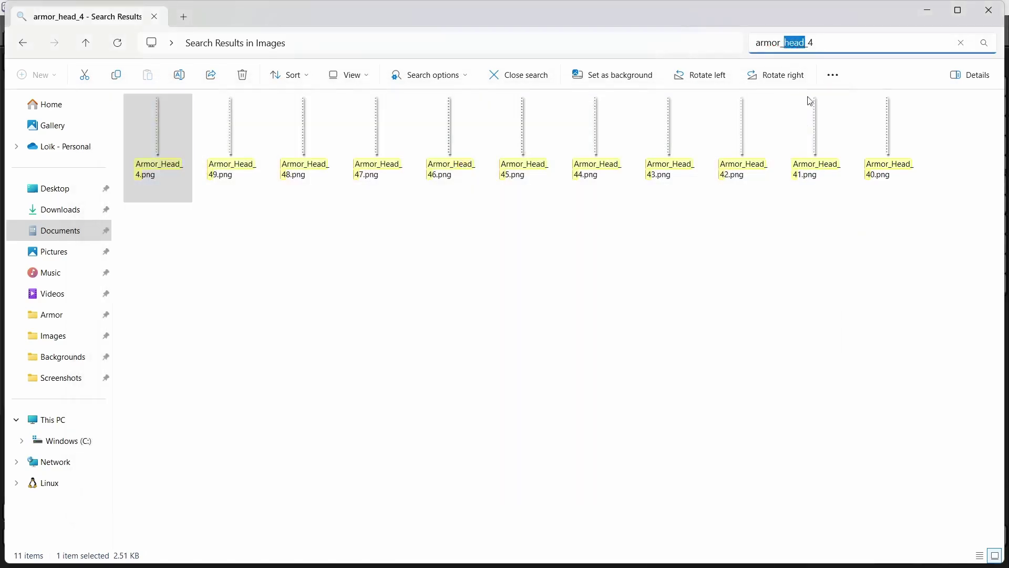
text(legs)
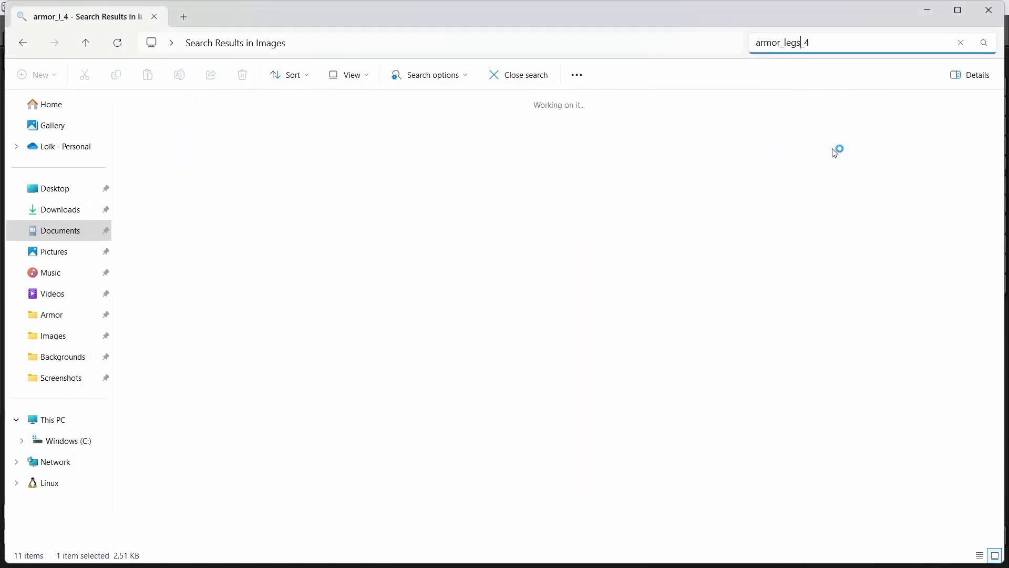
click(159, 130)
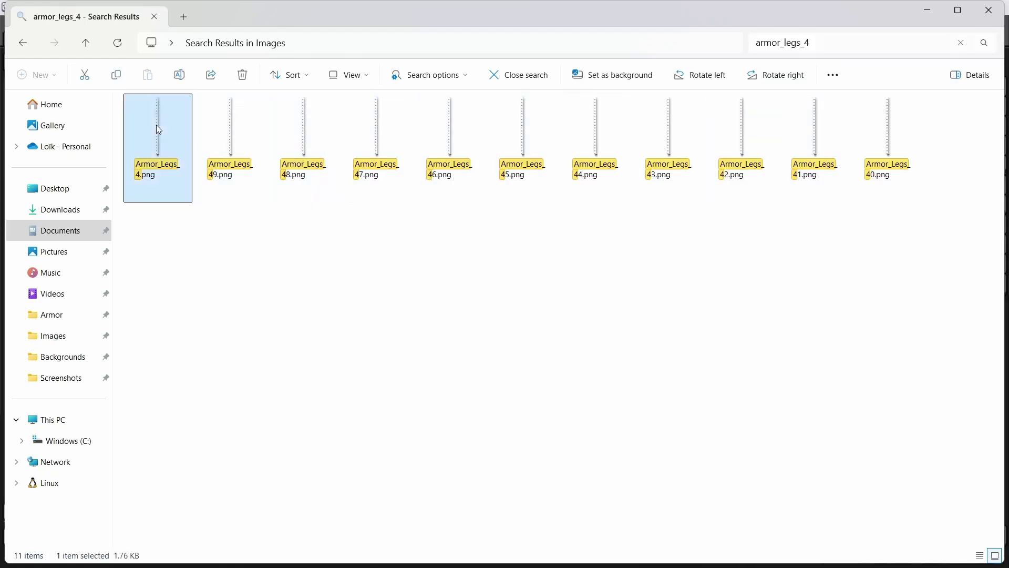
double_click(158, 129)
scroll(476, 273, up, 3)
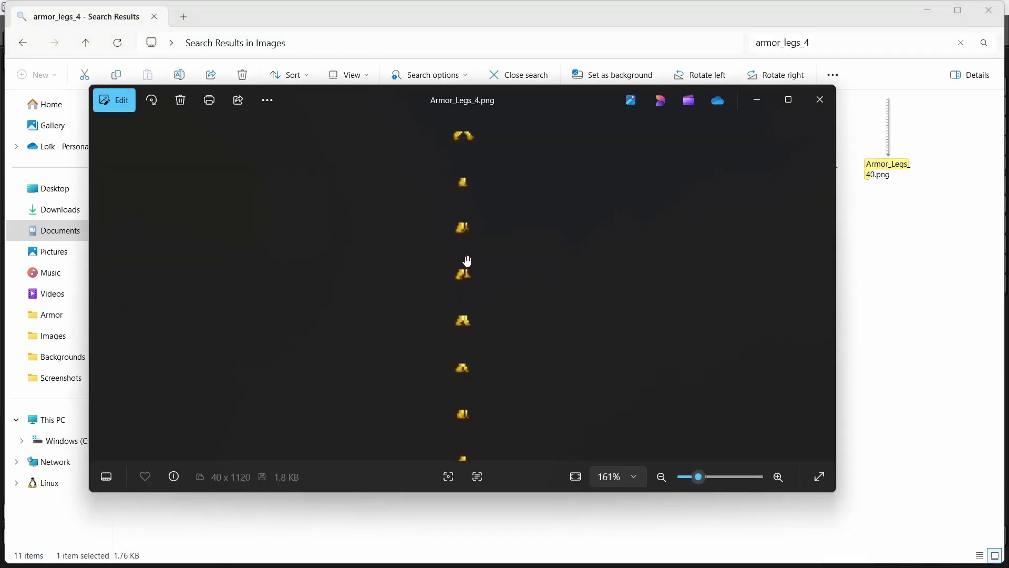
scroll(468, 261, down, 4)
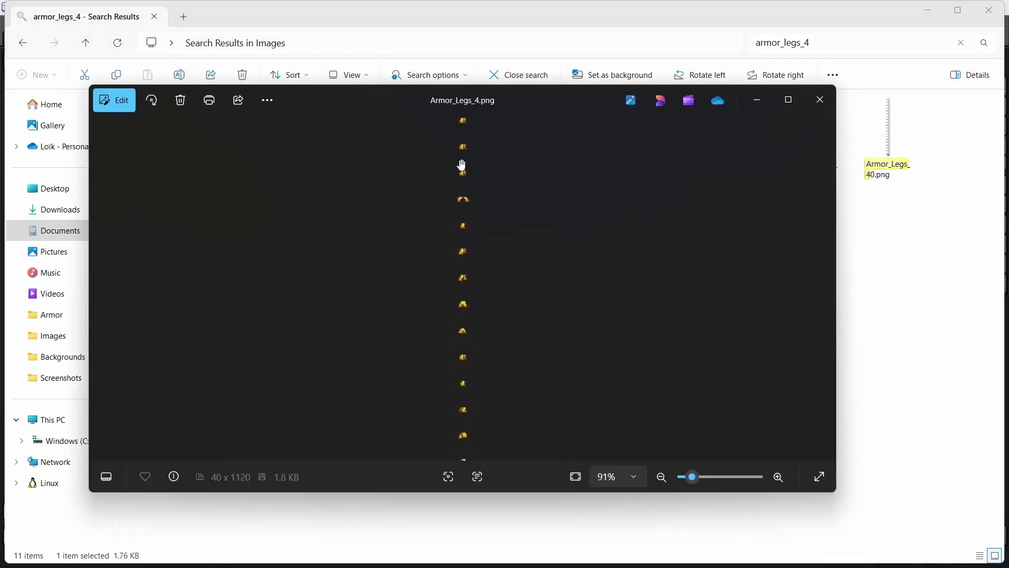
drag(472, 361, 474, 234)
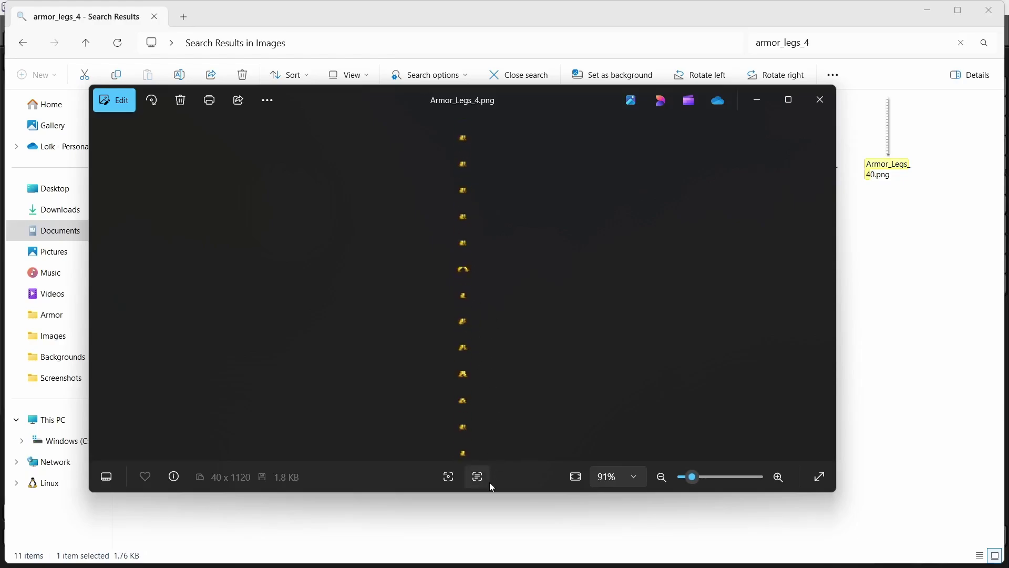
Close the legs preview, glance at Armor_4.png in LibreSprite, then bring TConvert back up
click(817, 100)
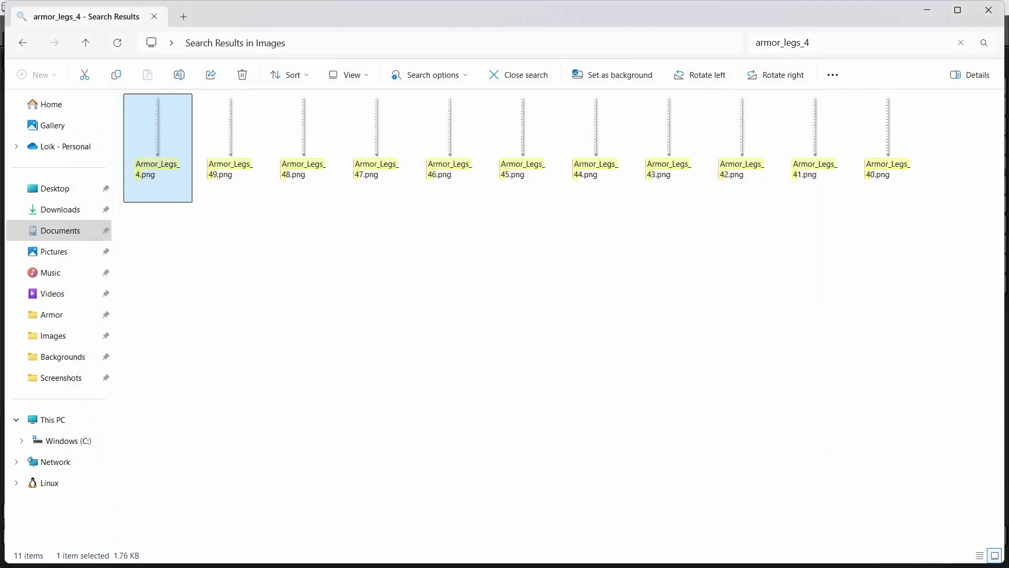
mouse_move(704, 555)
mouse_move(740, 550)
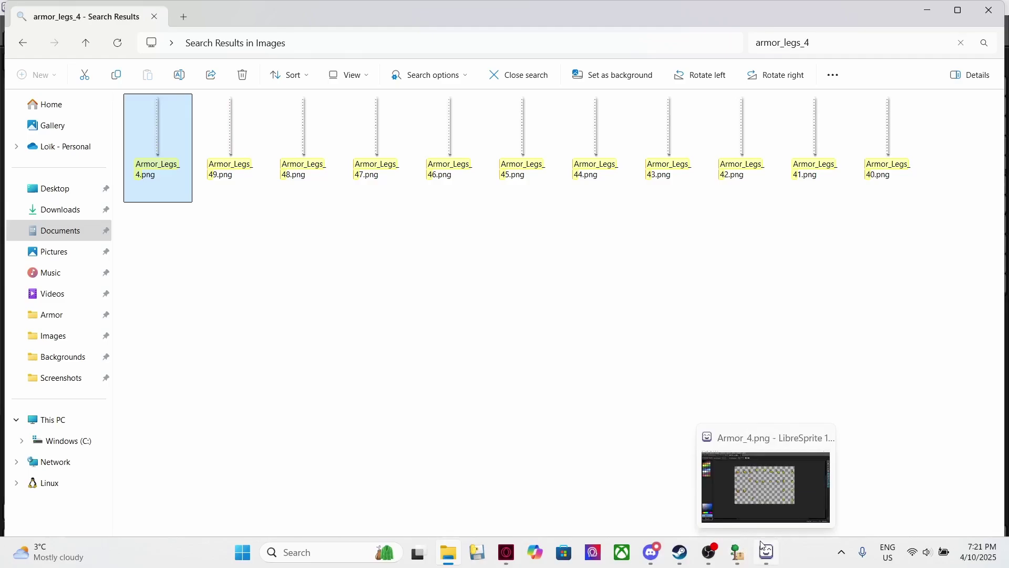
click(763, 546)
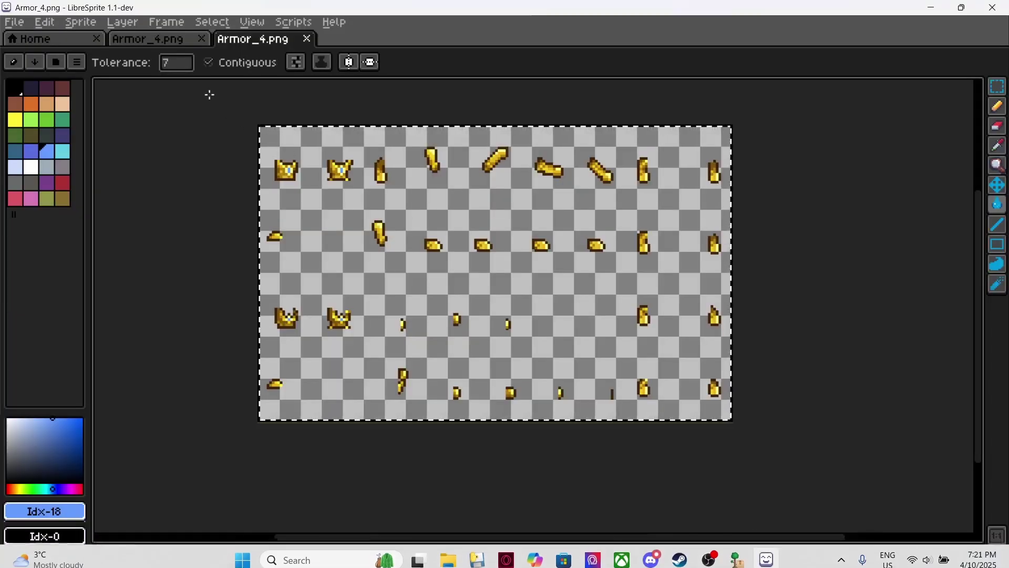
click(930, 8)
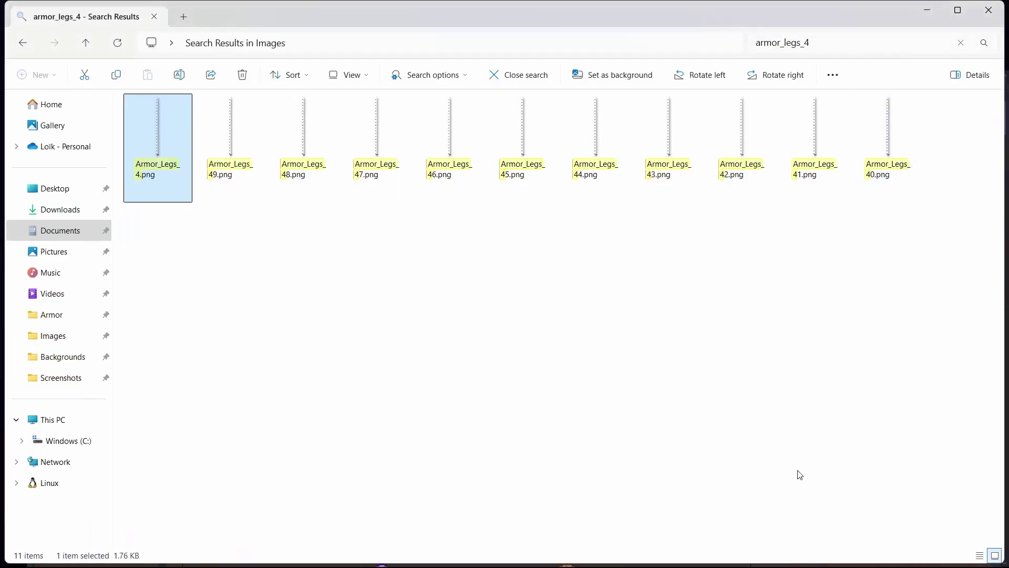
mouse_move(764, 562)
click(738, 552)
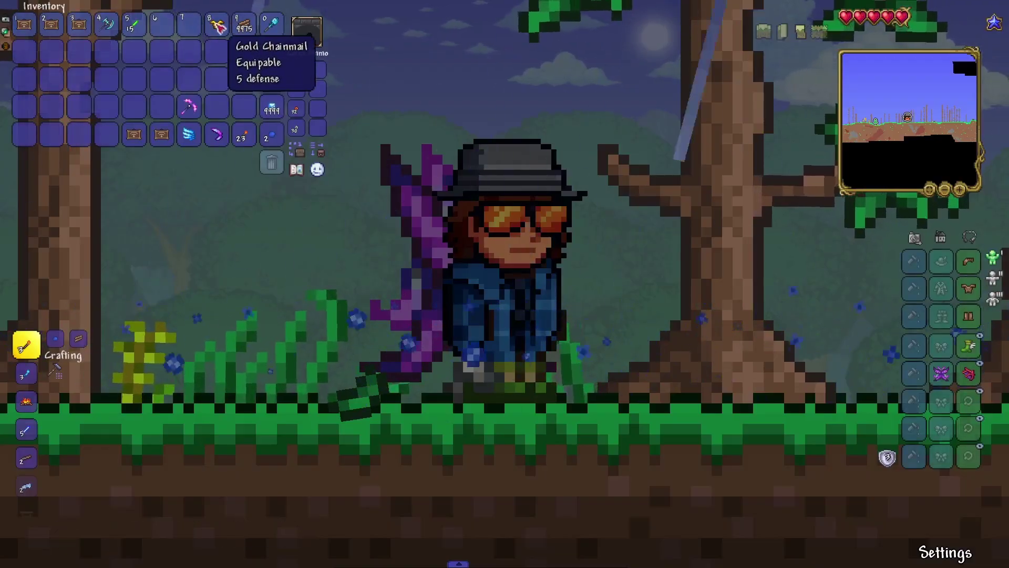
Equip the Gold Chainmail to show the blue-gem armour, jumping and moving the character left
click(213, 24)
click(216, 51)
right_click(216, 52)
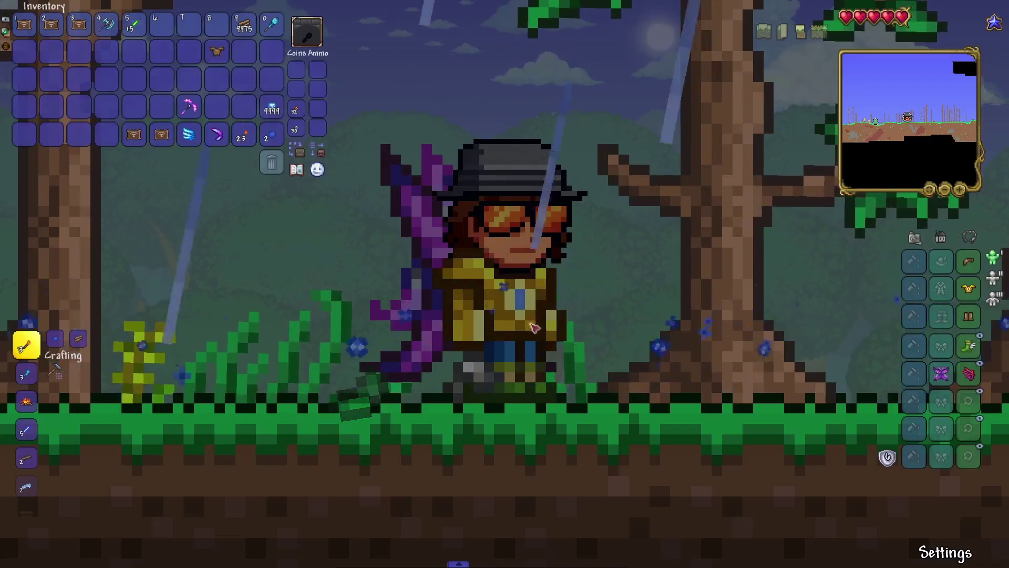
key(space)
key(a)
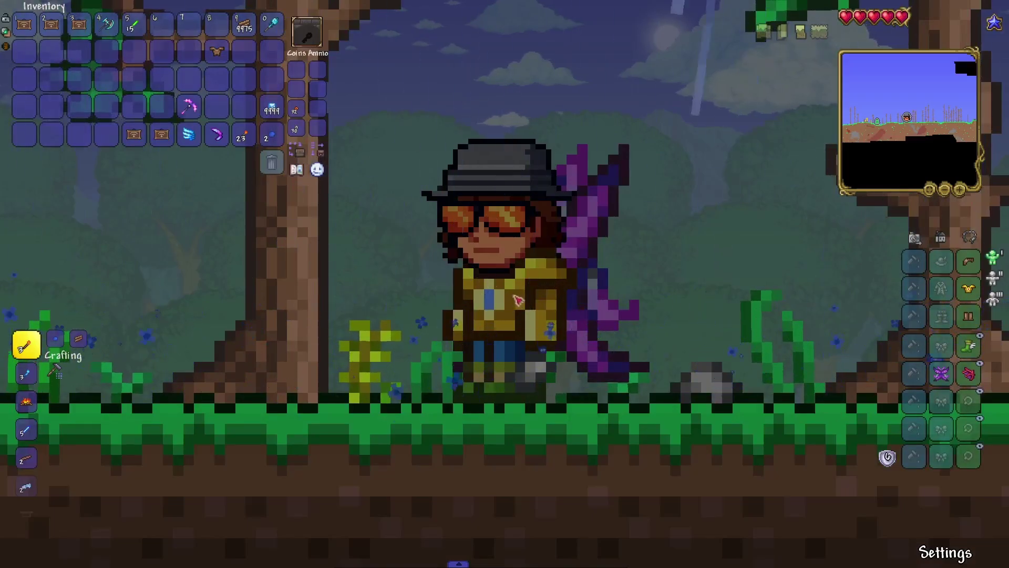
Swap the chainmail back for the blue jacket, move and fly around, and hide the boots
right_click(216, 51)
key(d)
key(space)
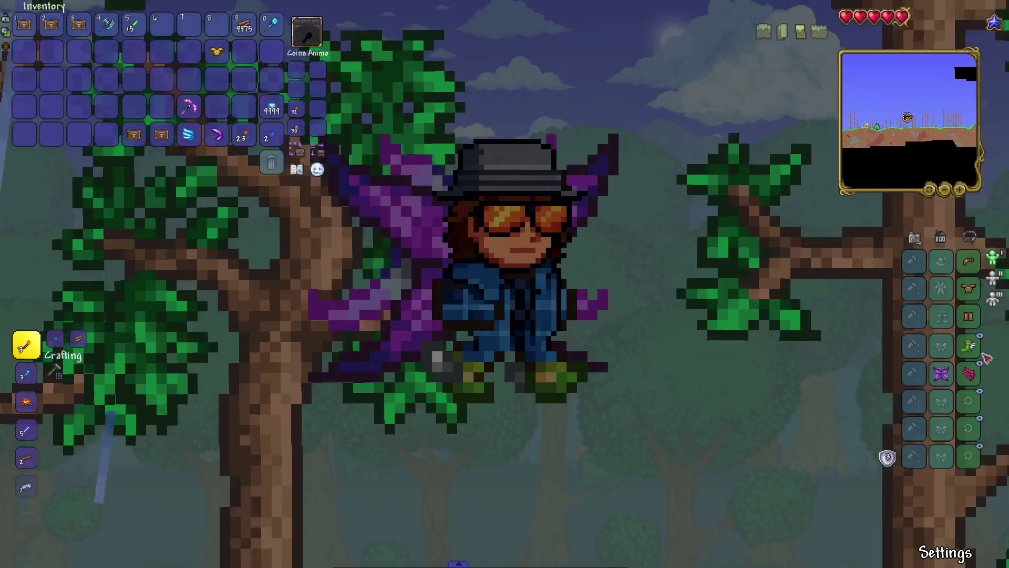
click(980, 335)
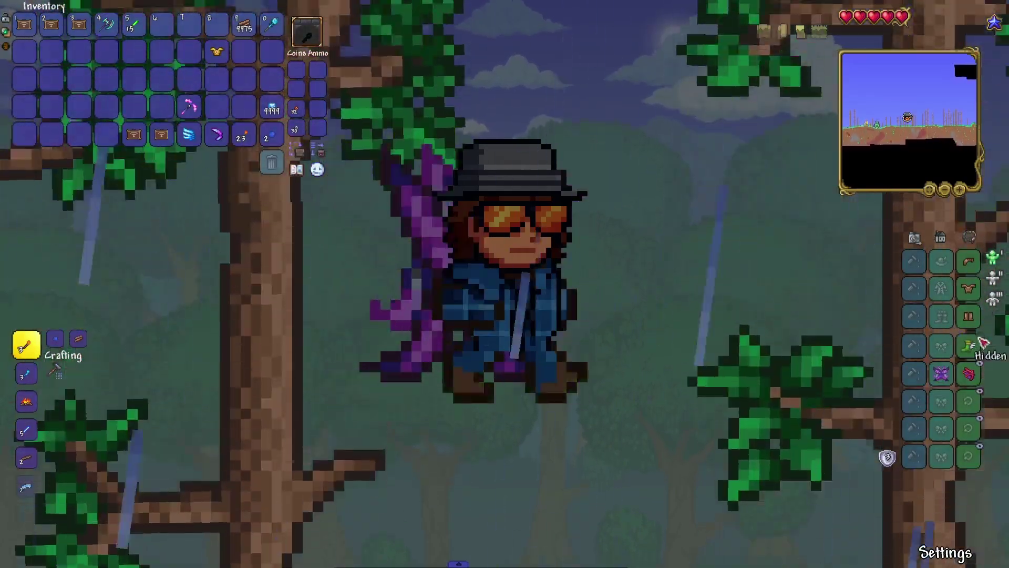